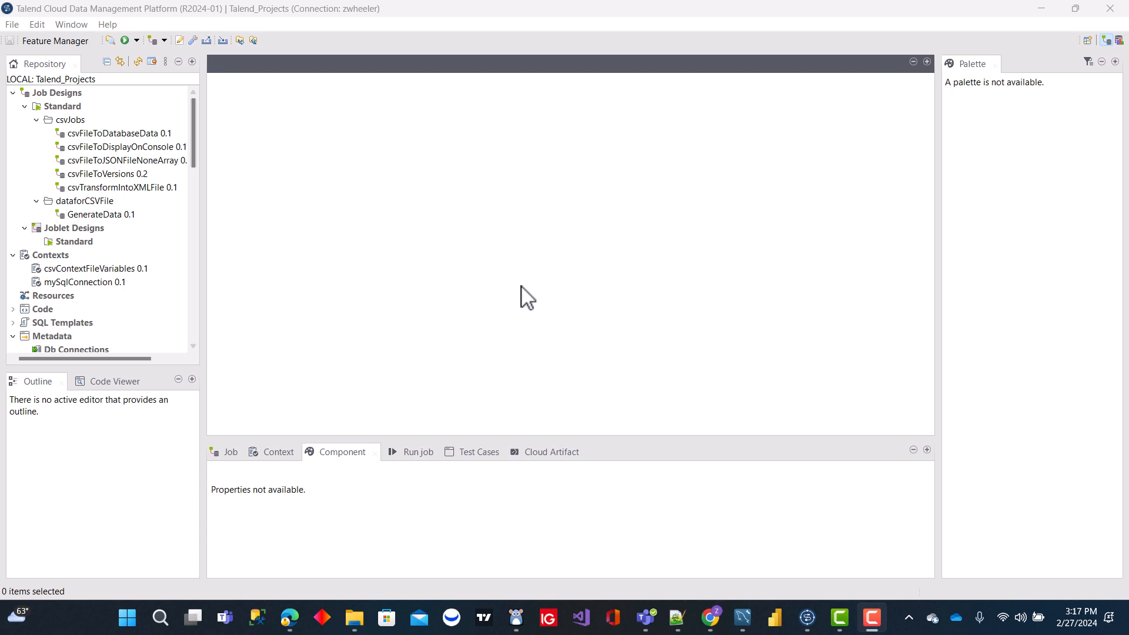
right_click(80, 123)
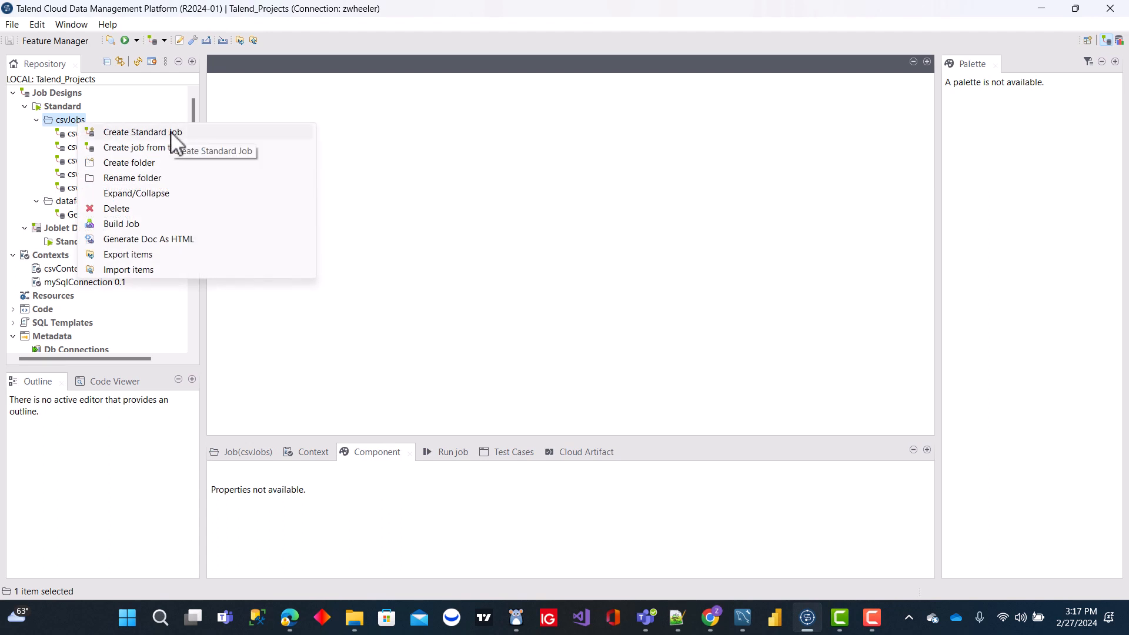
left_click(172, 134)
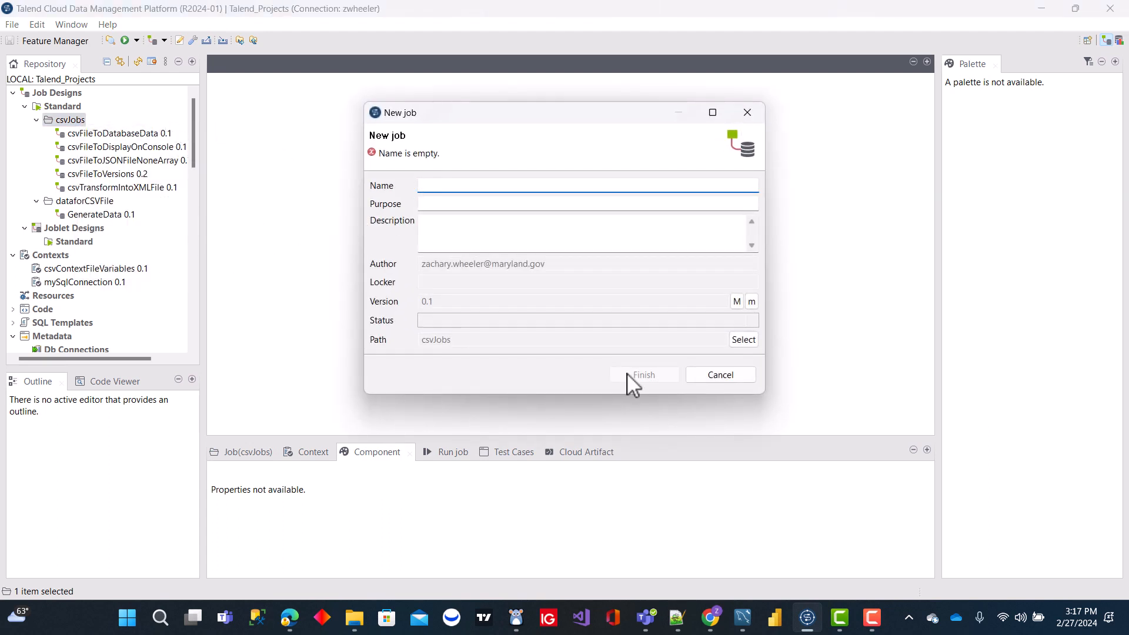
left_click(711, 373)
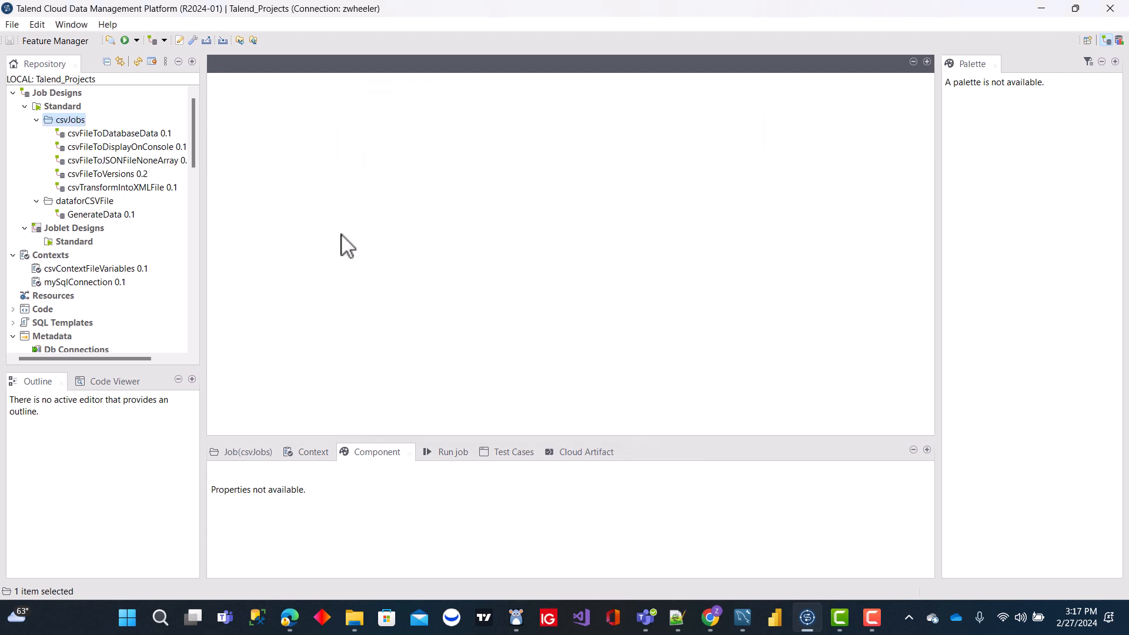
- Create a folder labelled ParallelAndTrunJobs under the Standard job designs, copying the label before finishing
left_click(70, 108)
right_click(70, 108)
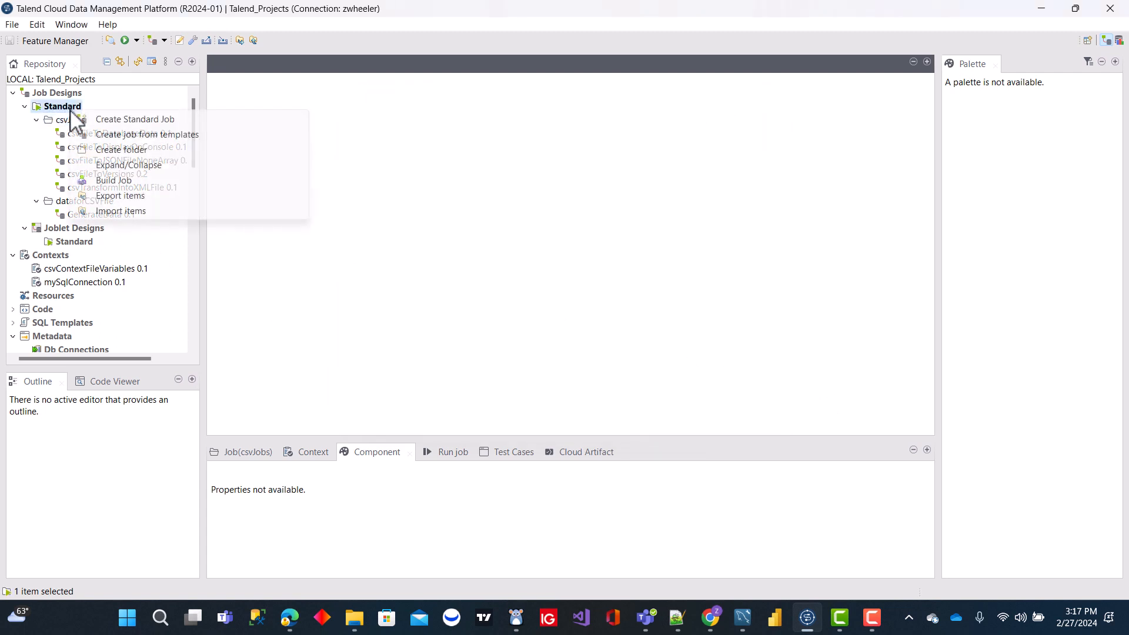
left_click(128, 151)
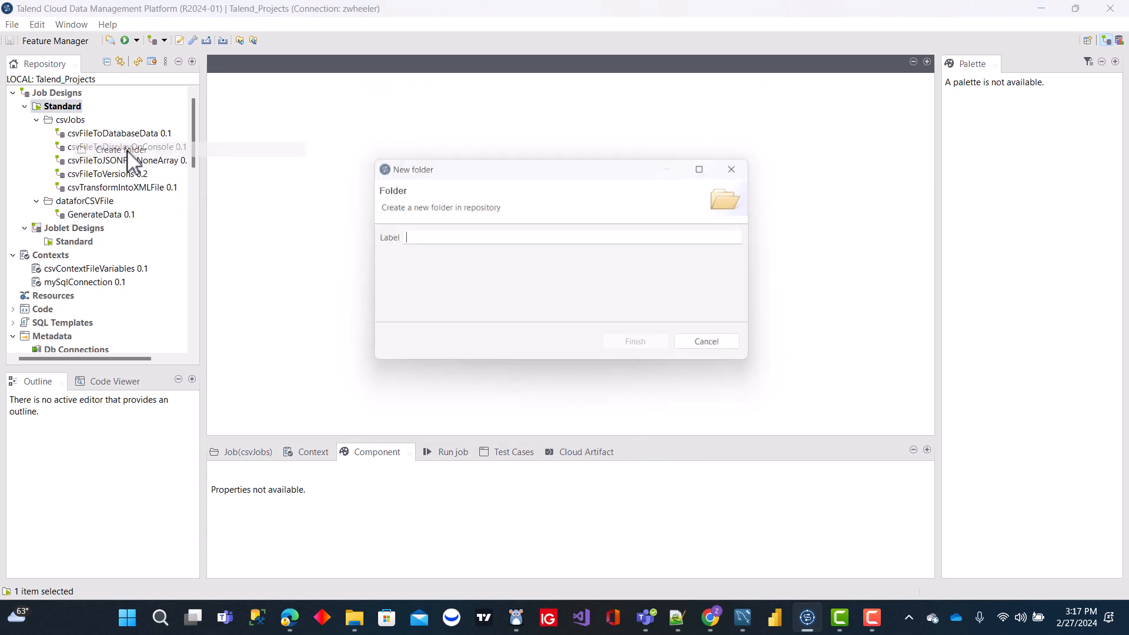
type("p")
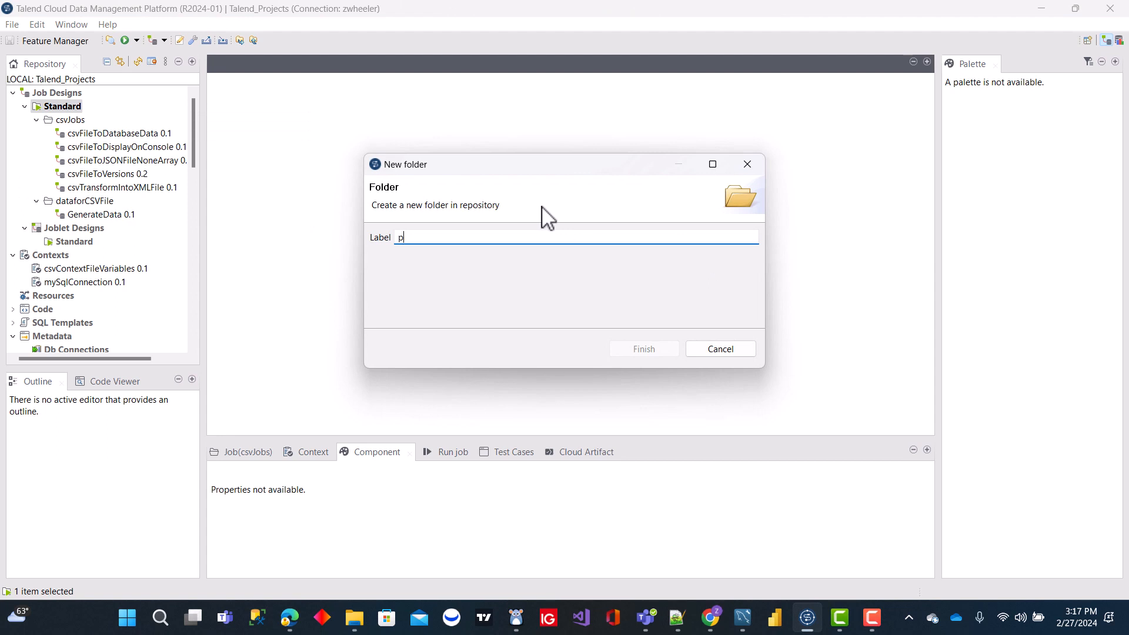
type("arallel")
key("BackSpace")
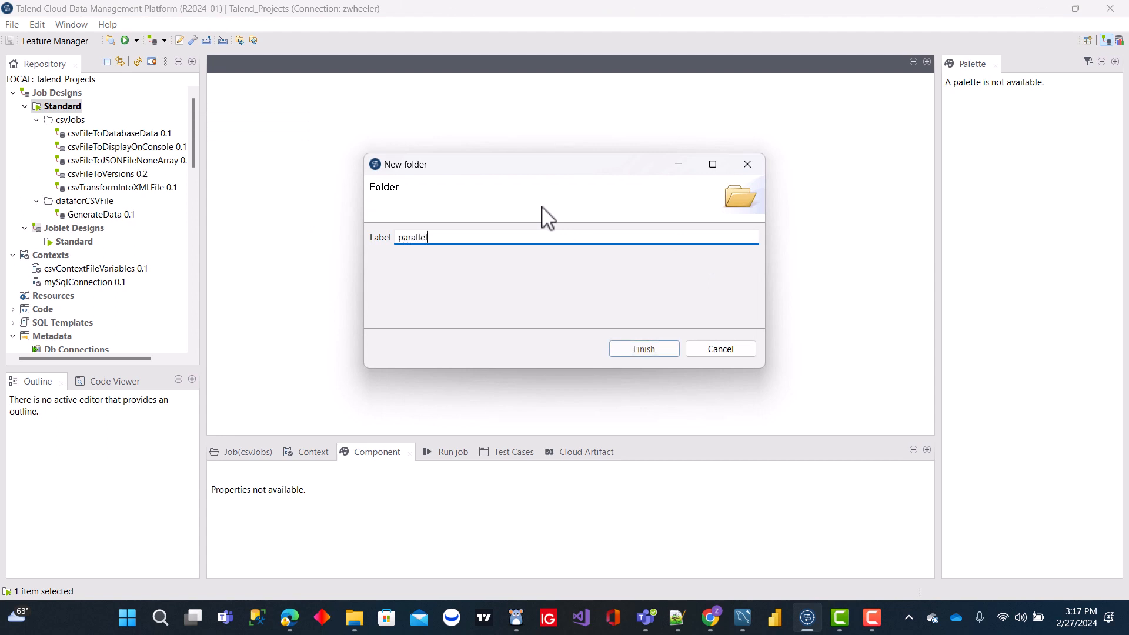
type("_")
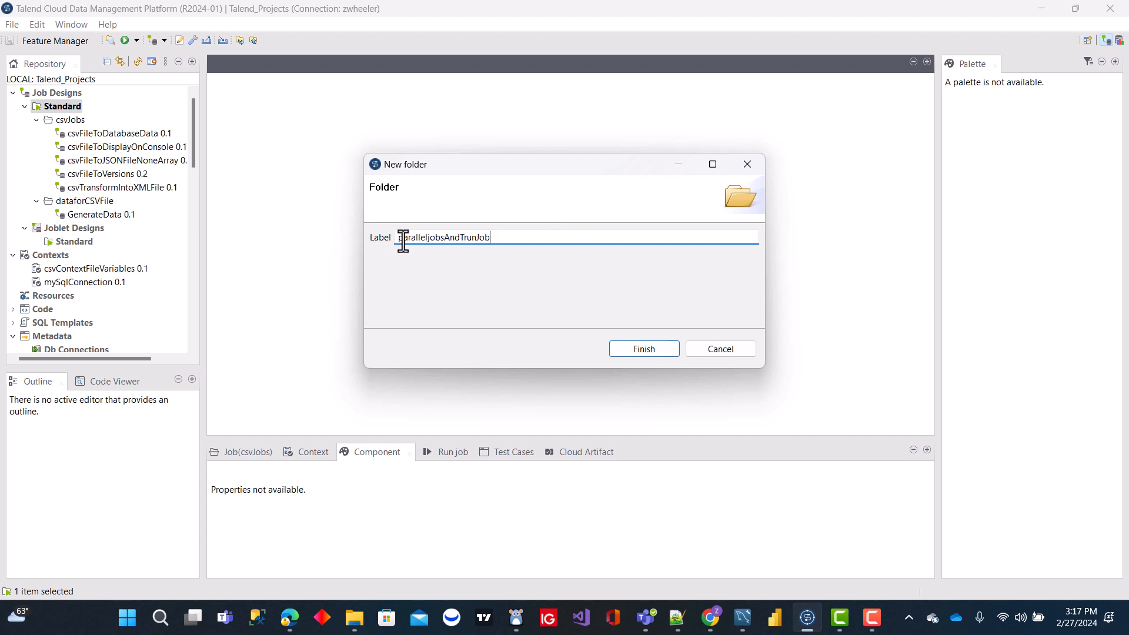
key("BackSpace")
type("P")
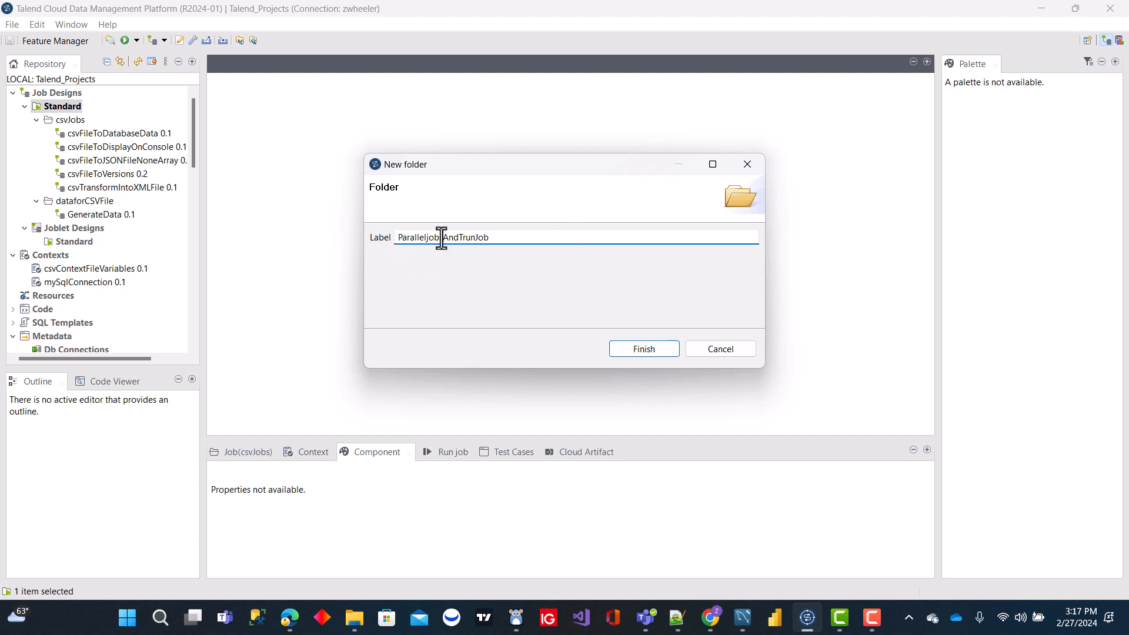
key("BackSpace")
key("BackSpace")
key("BackSpace")
left_click(489, 238)
left_click_drag(489, 238, 331, 244)
key("ctrl+c")
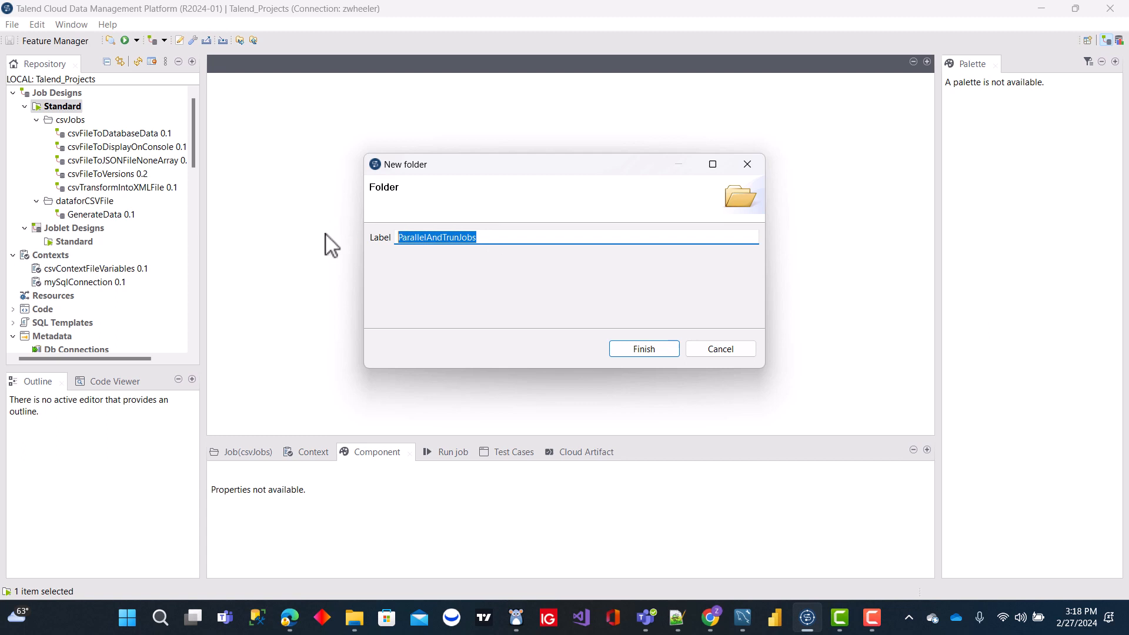
left_click(643, 349)
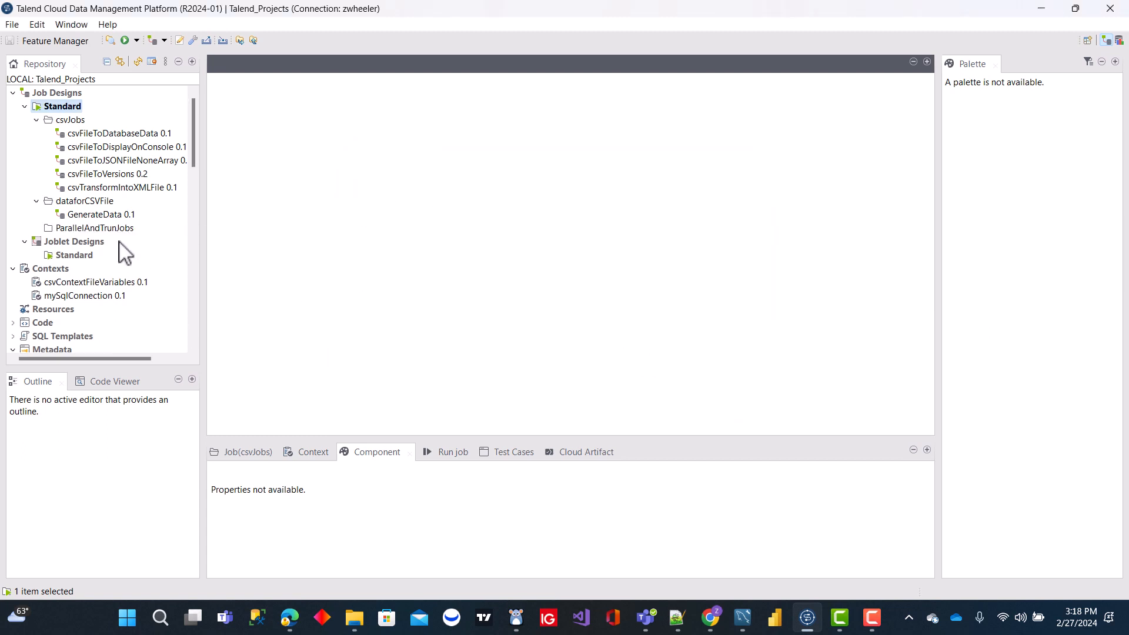
- Create a standard job named ParallelAndTrunJobs inside the ParallelAndTrunJobs folder, leaving its purpose and description blank
left_click(126, 227)
right_click(126, 227)
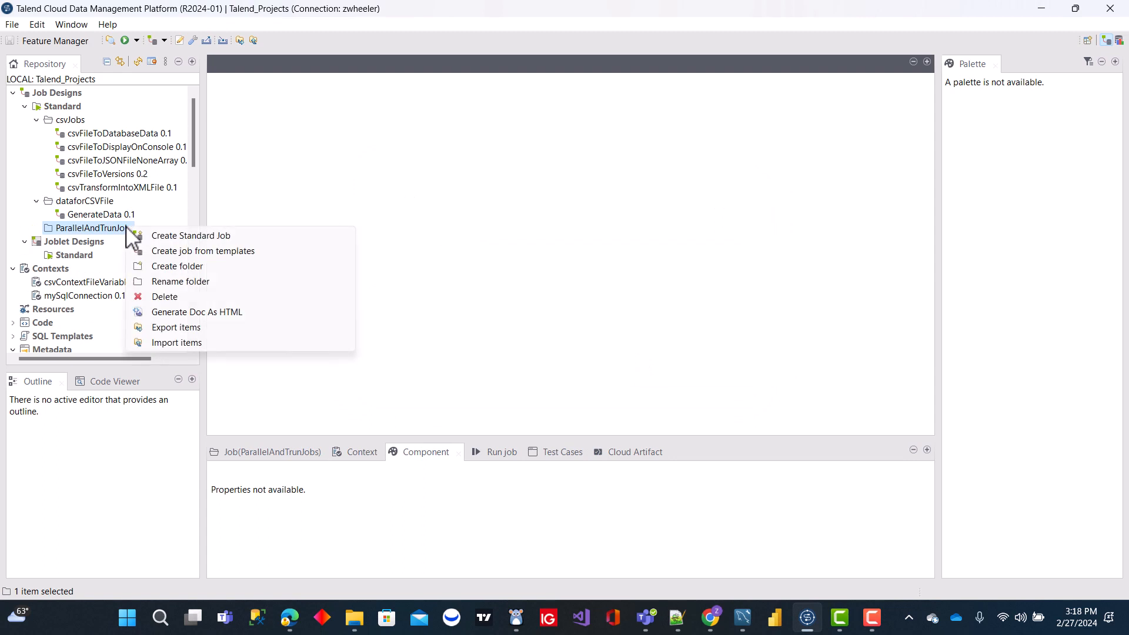
left_click(211, 237)
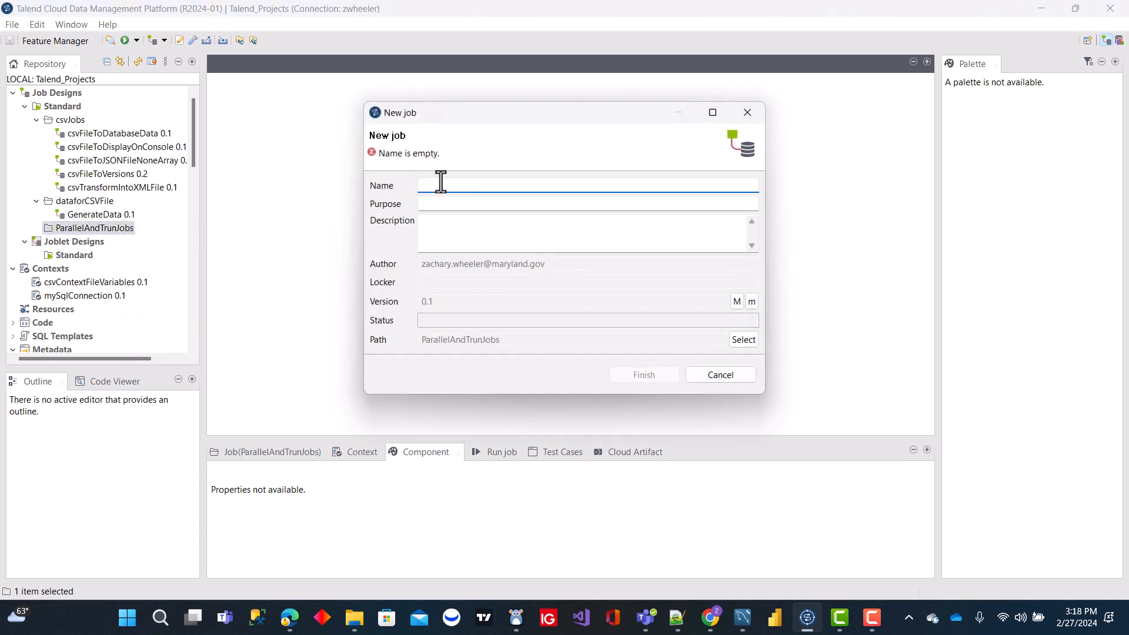
key("ctrl+v")
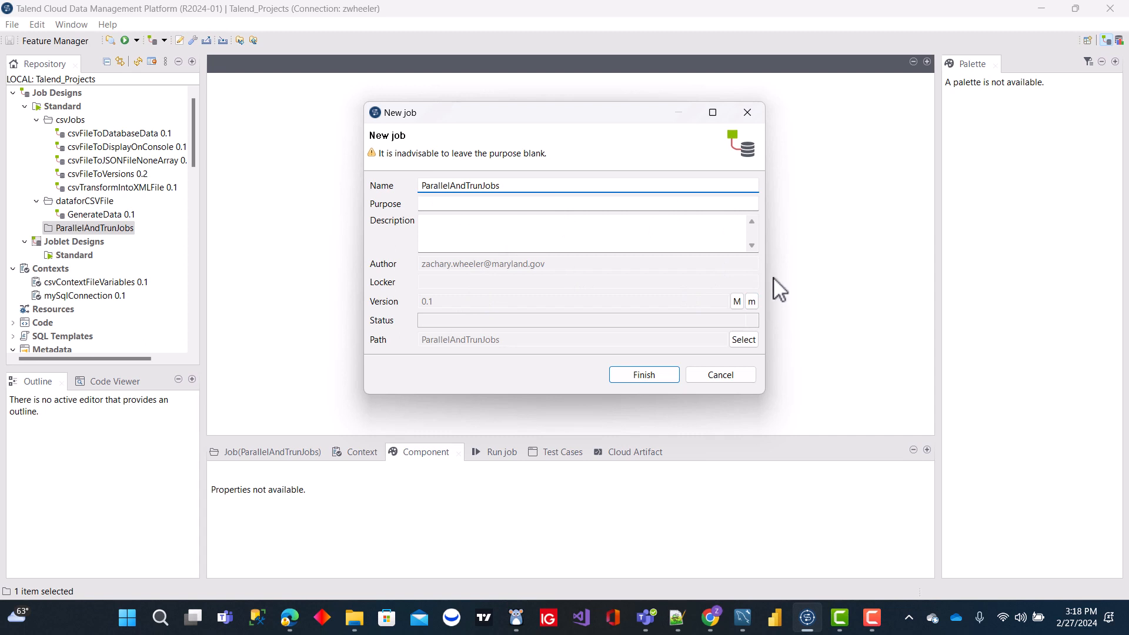
left_click(645, 375)
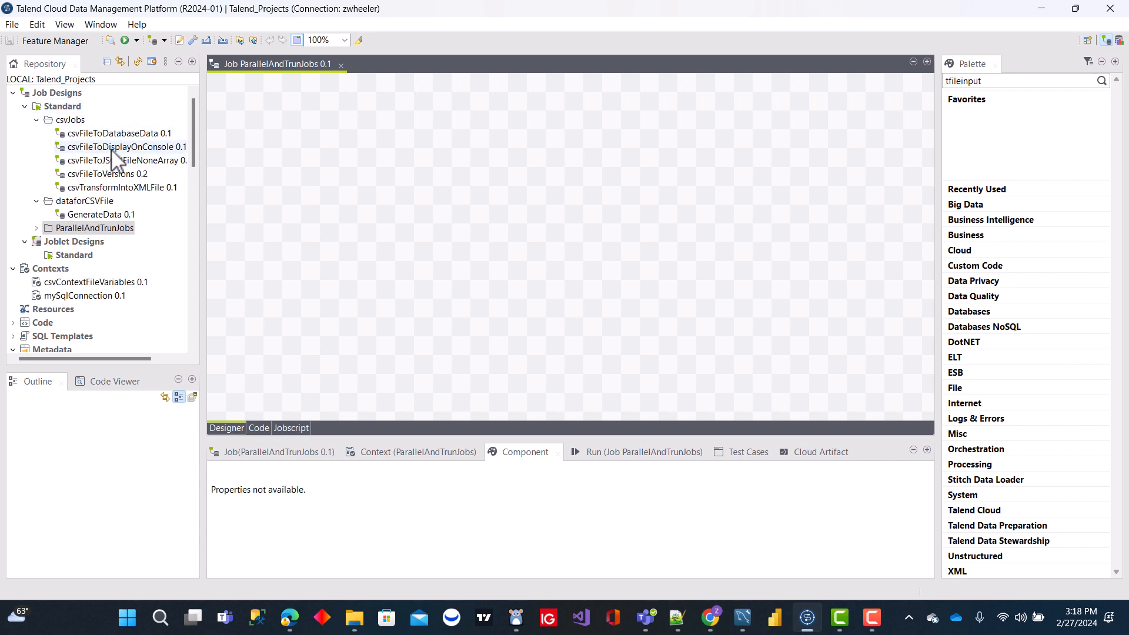
left_click(116, 134)
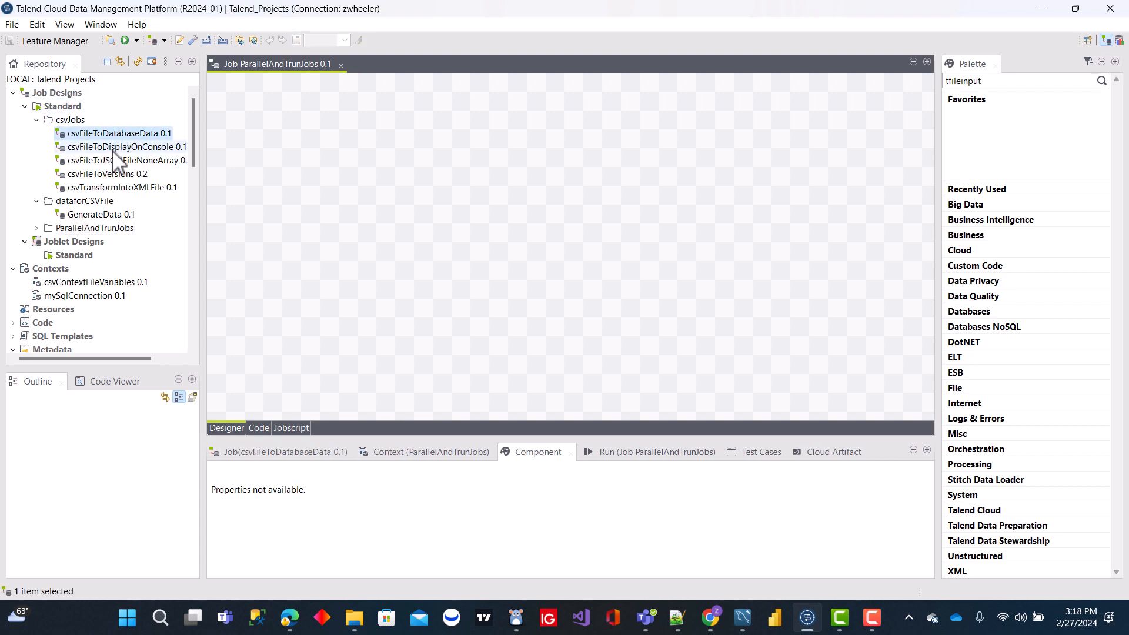
left_click(112, 150)
left_click(112, 160)
left_click(112, 175)
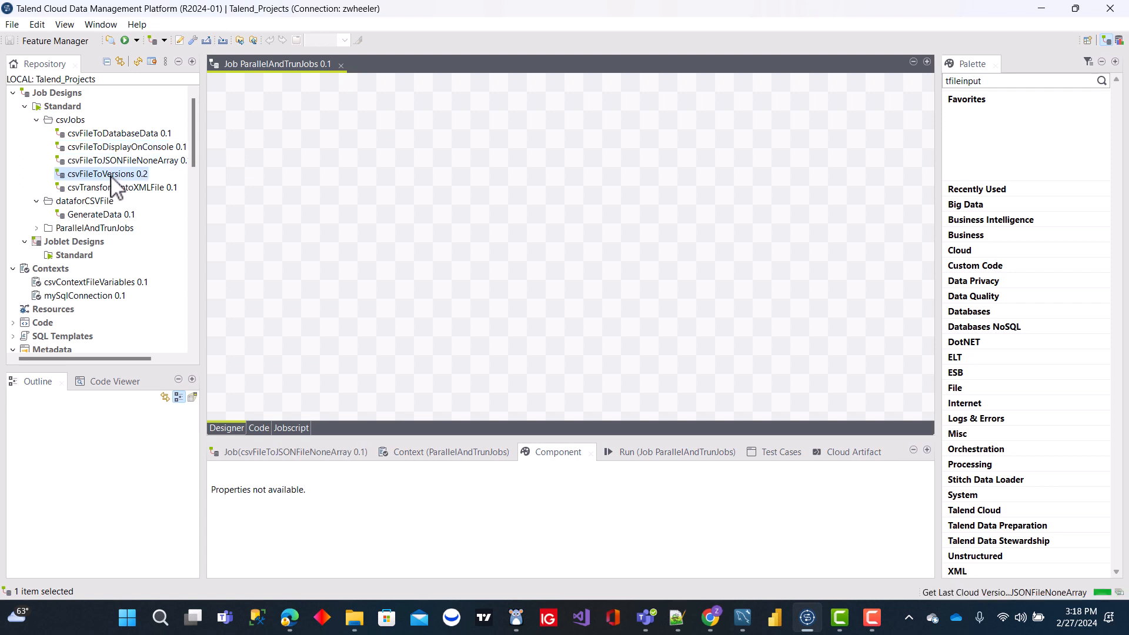
left_click(123, 137)
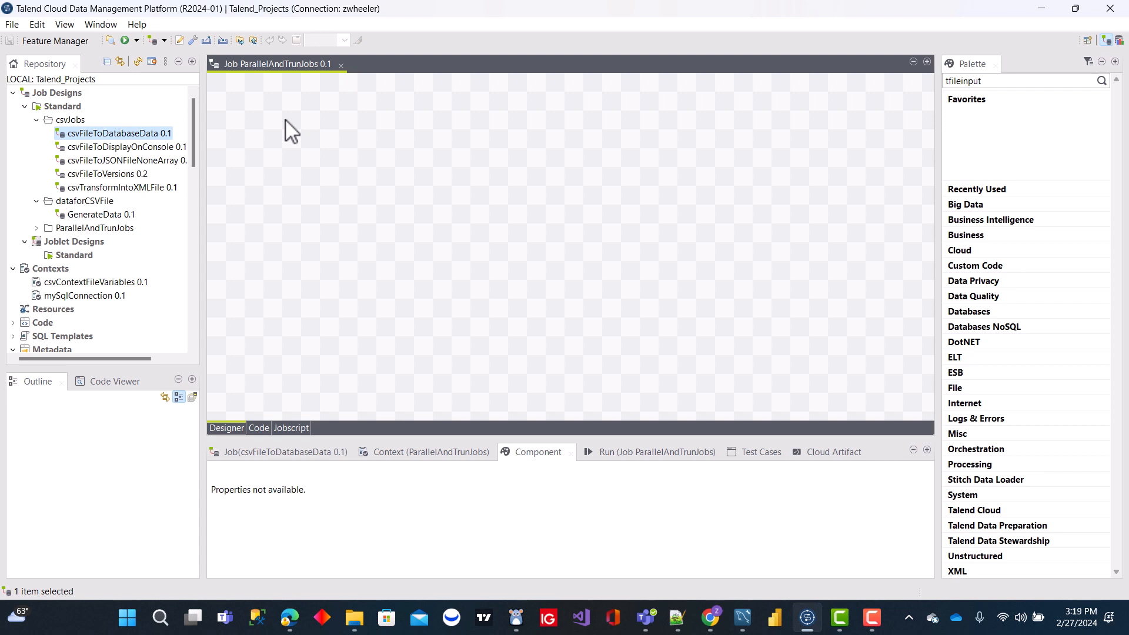
- Add a tRunJob component to the job canvas and place it nearer the middle of the design area
key("t")
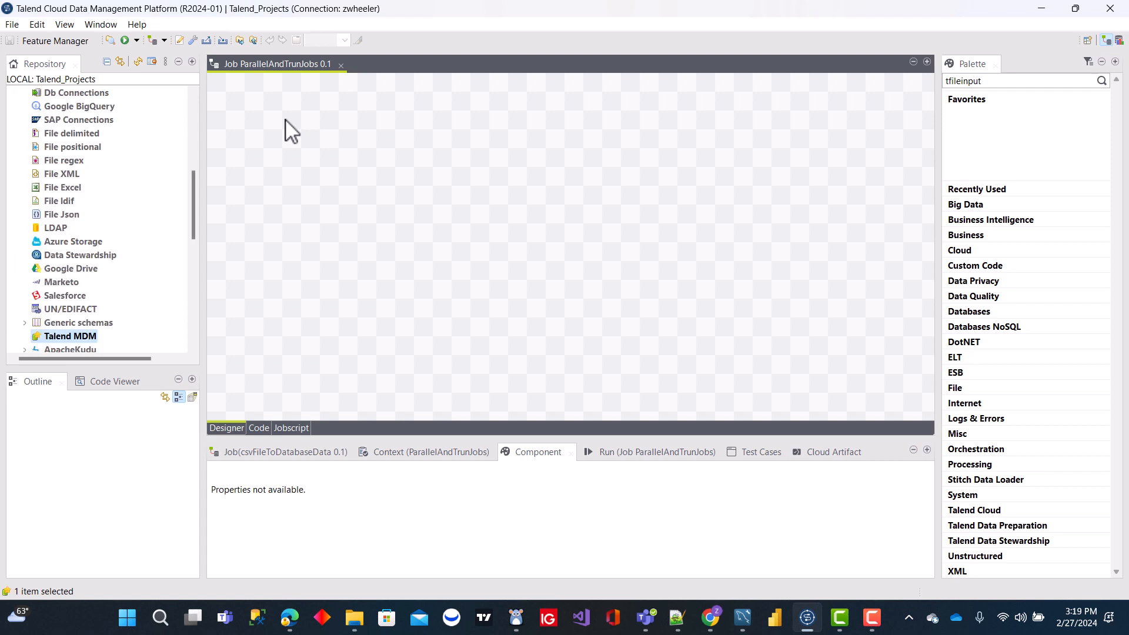
left_click(288, 88)
type("tru")
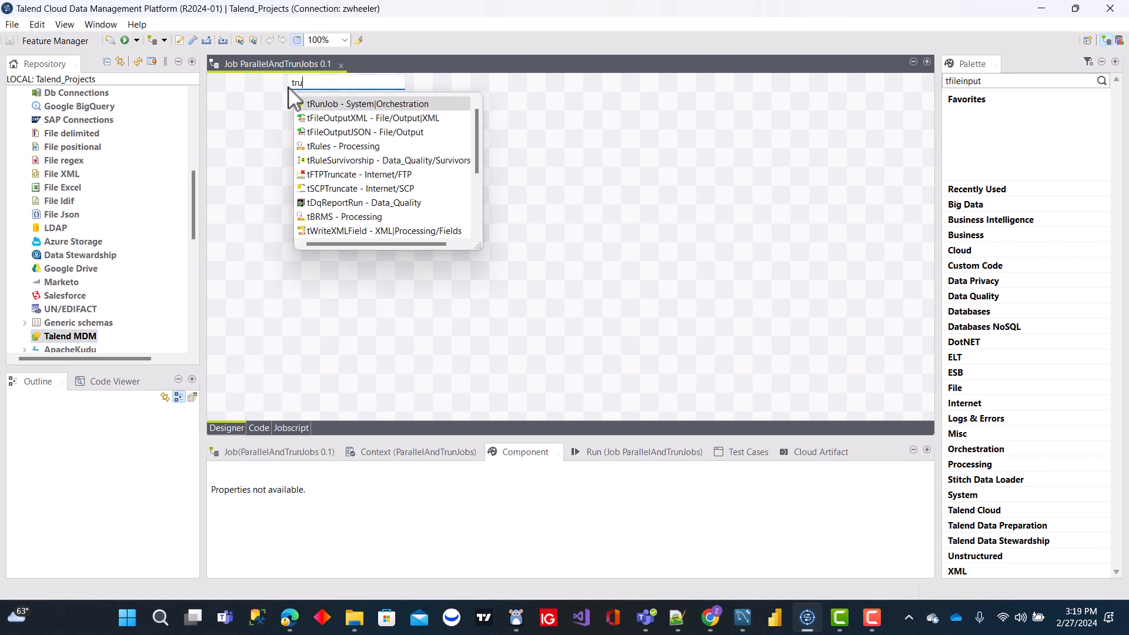
double_click(362, 104)
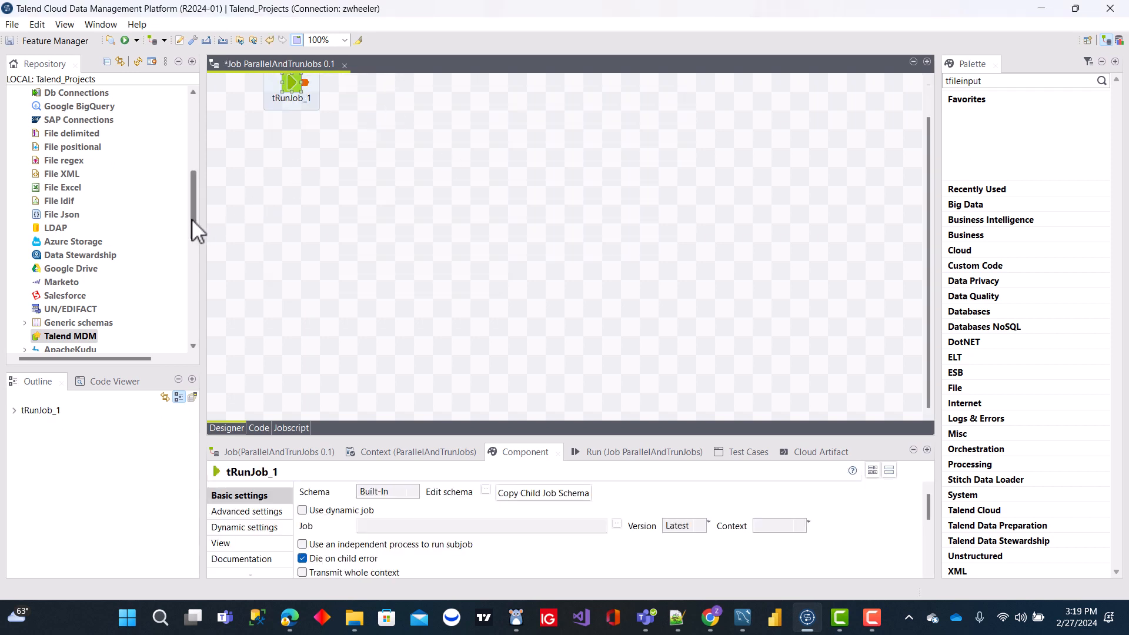
left_click_drag(192, 218, 202, 144)
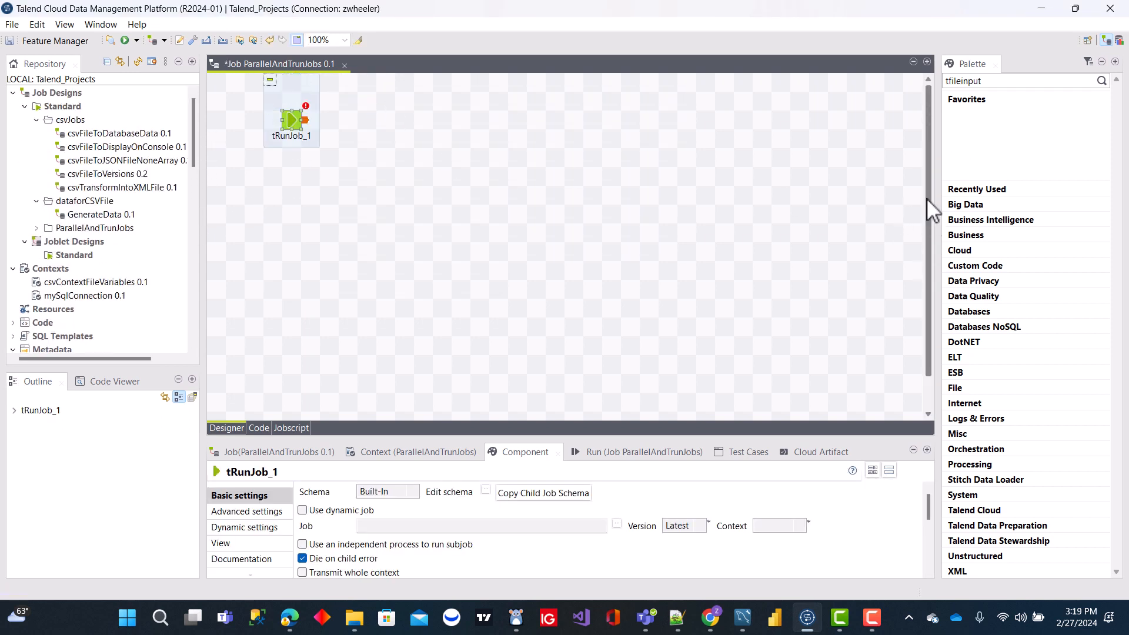
left_click_drag(293, 146, 444, 202)
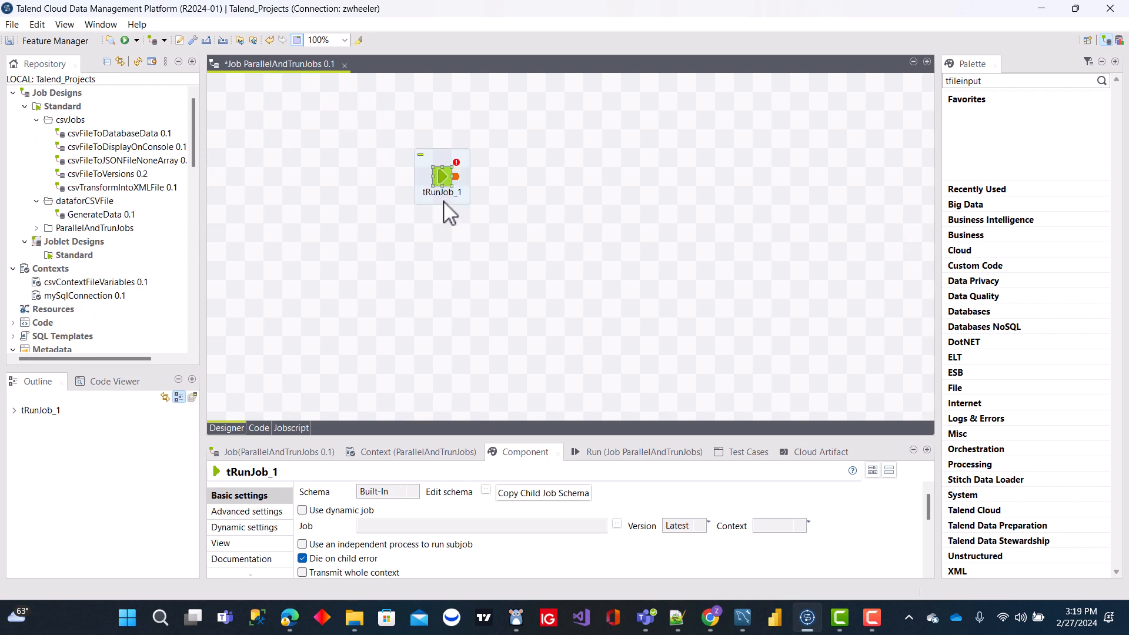
- Open the tRunJob component's basic settings, enlarge the settings area, and shift the component slightly on the canvas
double_click(446, 182)
left_click_drag(523, 435, 525, 283)
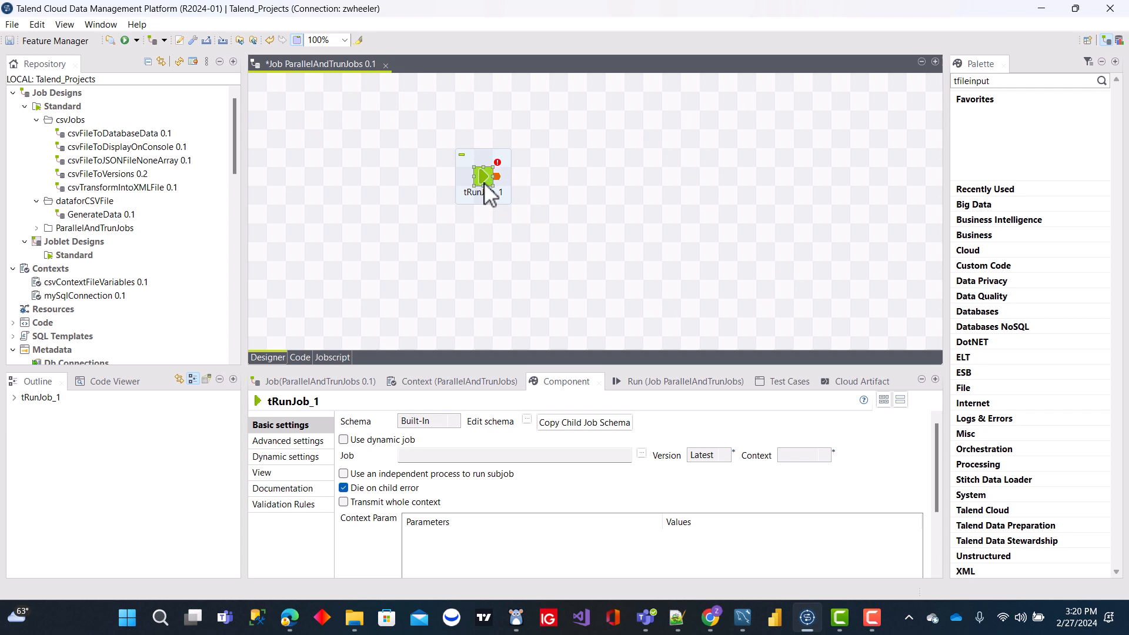
left_click_drag(484, 184, 541, 165)
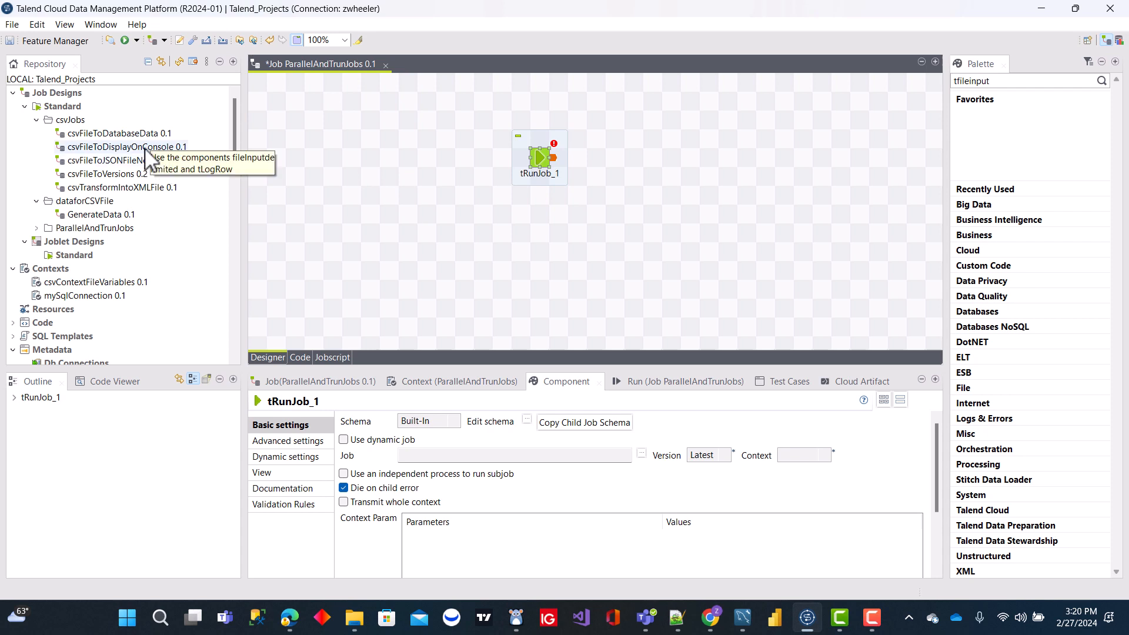
- Set csvFileToDisplayOnConsole from the csvJobs folder as the job that the tRunJob component calls
left_click(641, 453)
left_click(449, 157)
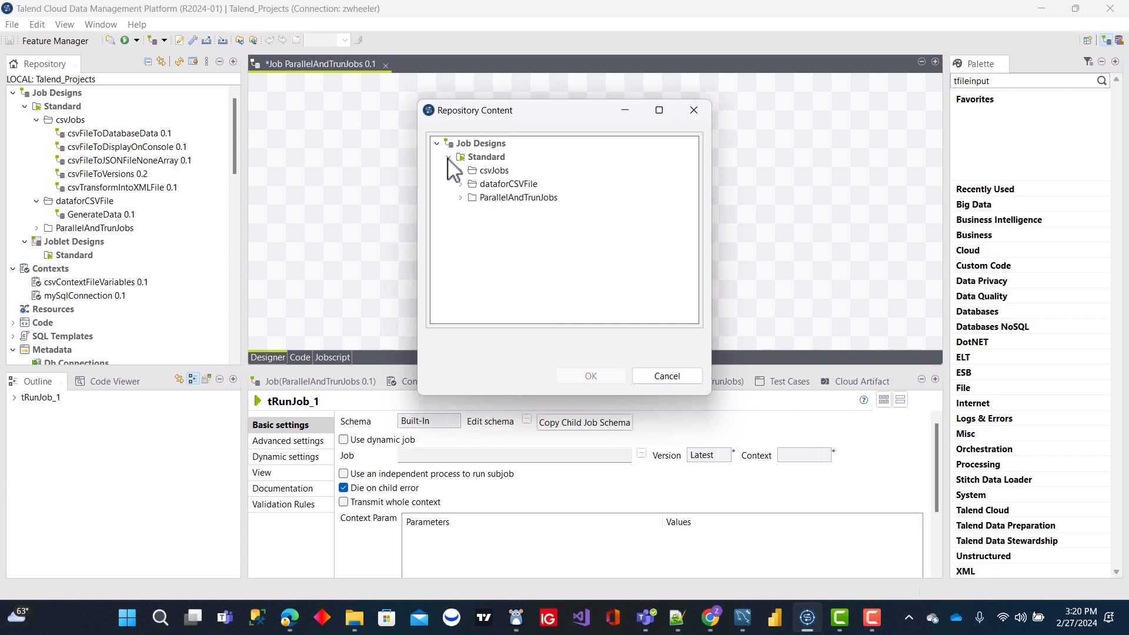
left_click(460, 171)
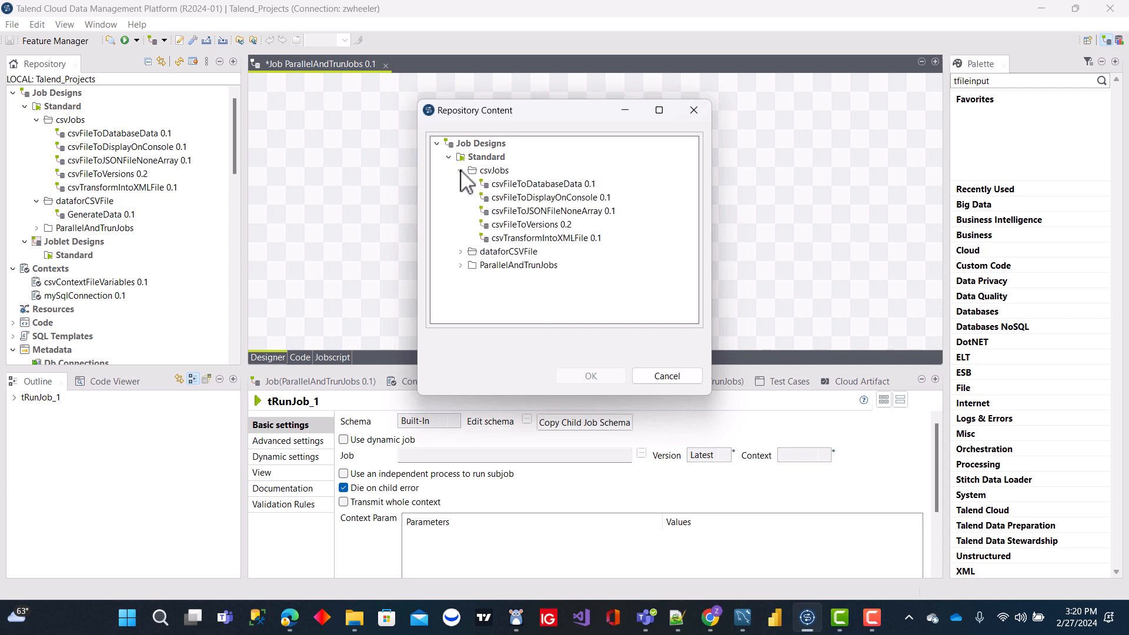
left_click(540, 199)
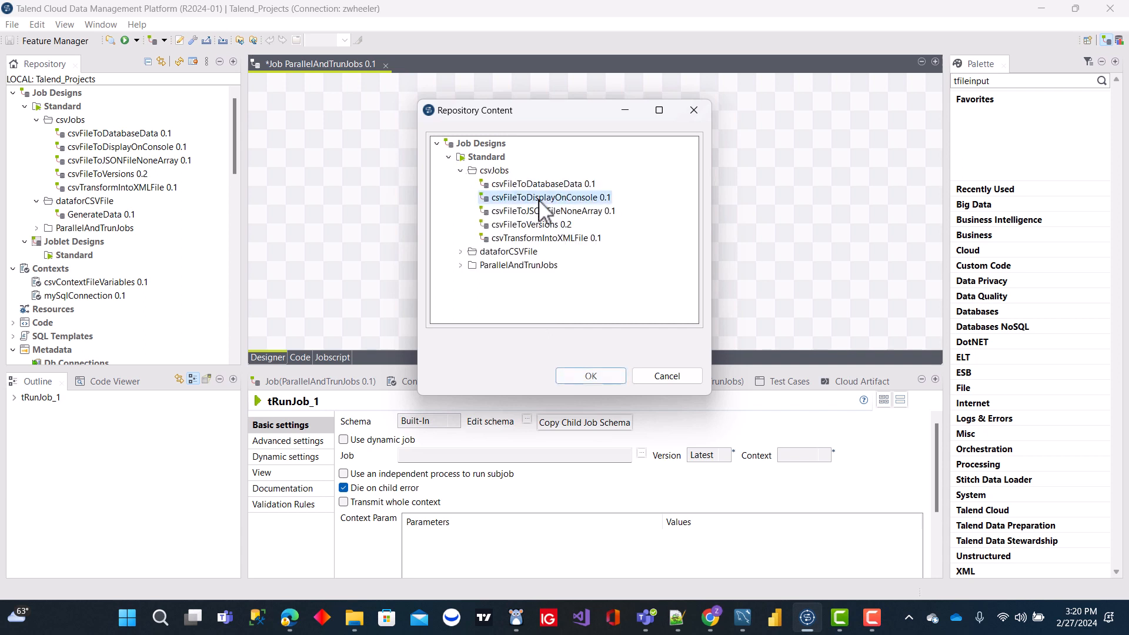
double_click(539, 199)
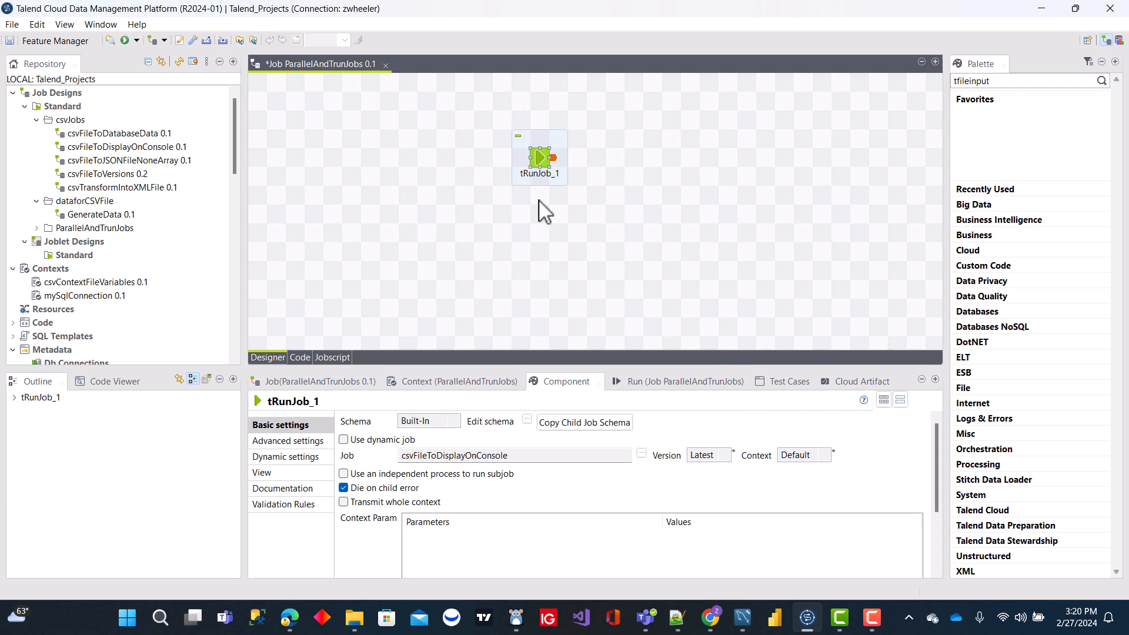
- Run the ParallelAndTrunJobs job and review its console output from the beginning
left_click(641, 244)
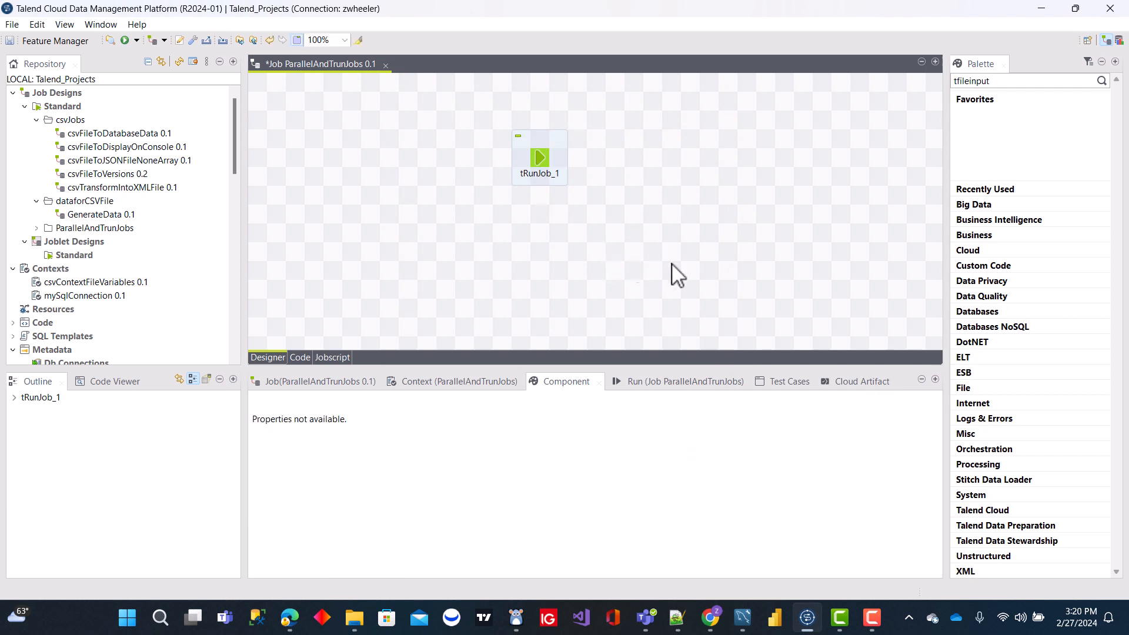
left_click(675, 386)
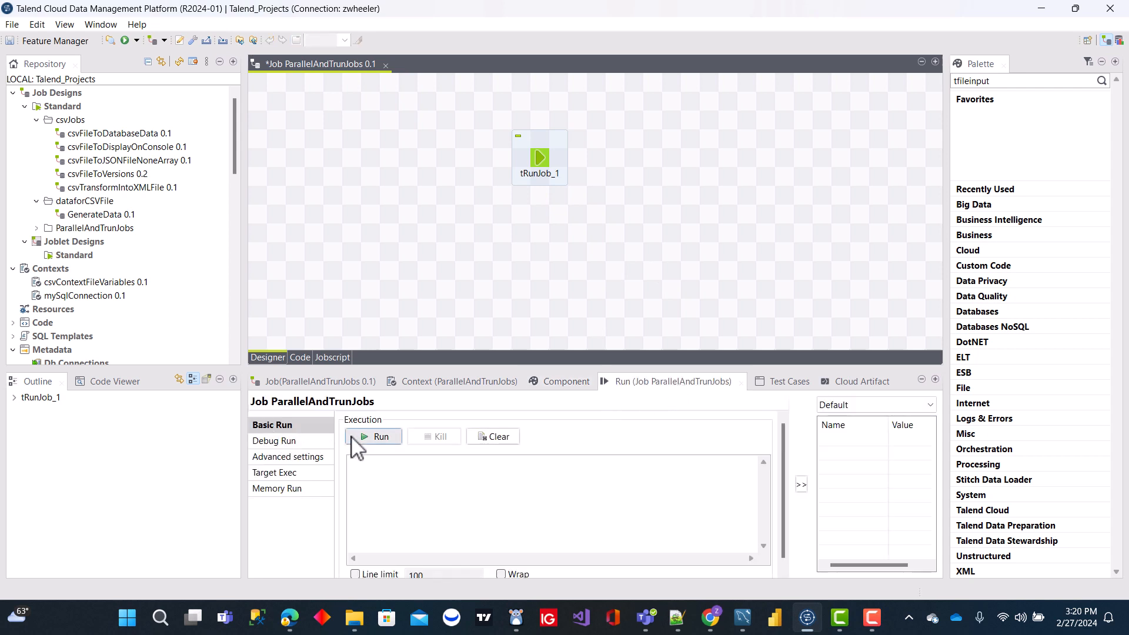
left_click(375, 437)
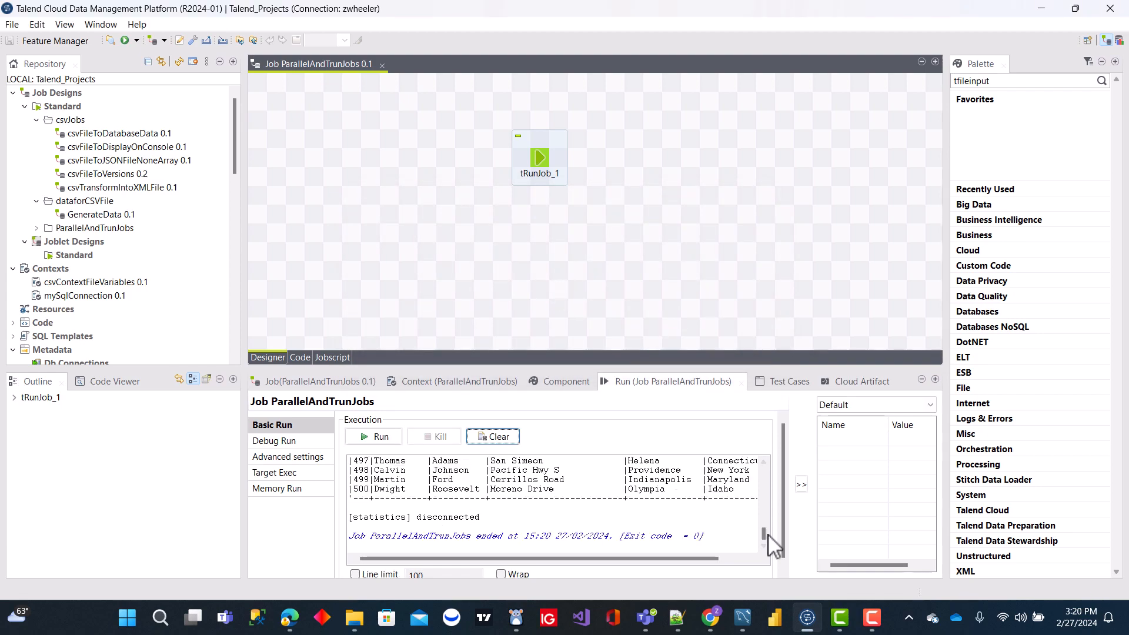
left_click_drag(767, 536, 769, 470)
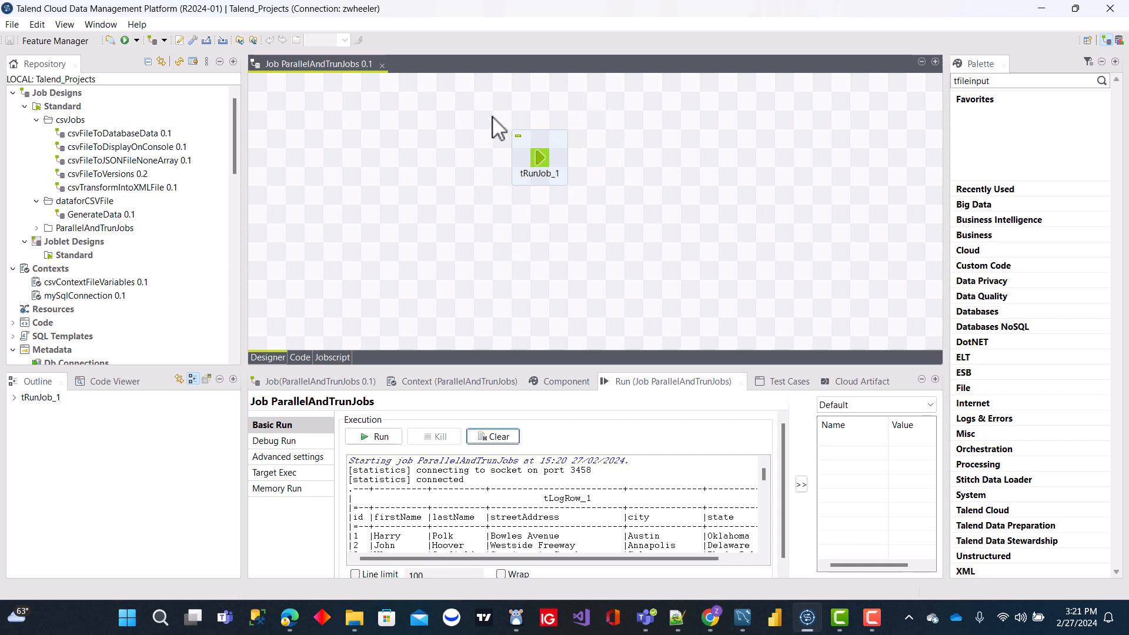
- Move the tRunJob component slightly across the canvas, deselect it, and return to the component settings view
left_click_drag(545, 156, 562, 160)
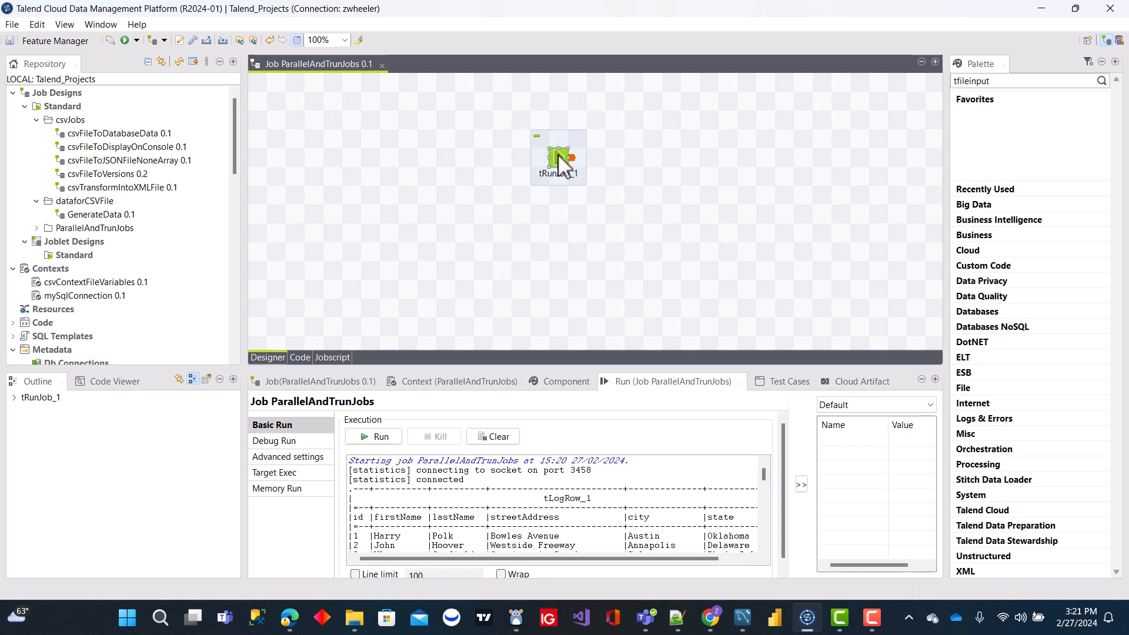
left_click(683, 214)
left_click(569, 383)
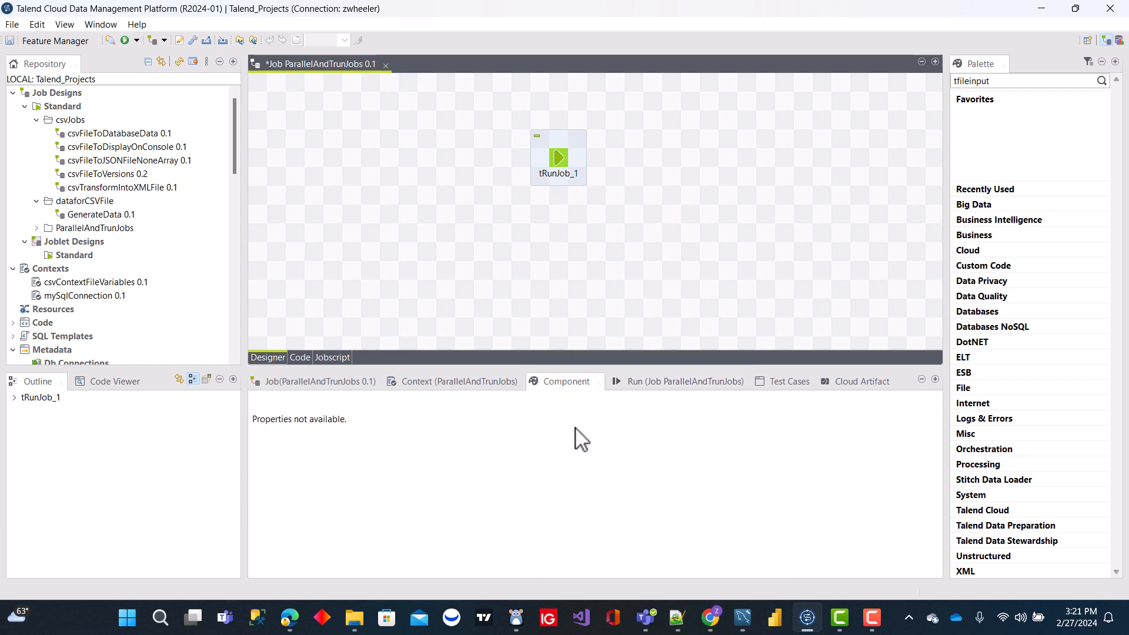
- Replace the tRunJob component's default label format with displaytoconsole
left_click(563, 163)
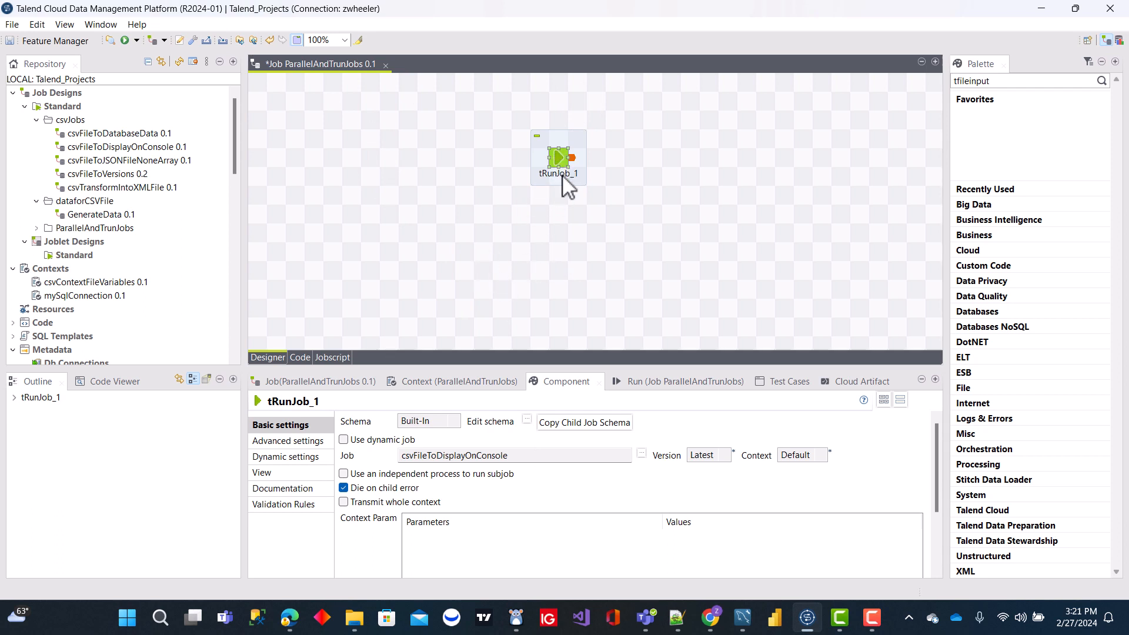
left_click(285, 474)
left_click_drag(487, 421, 326, 423)
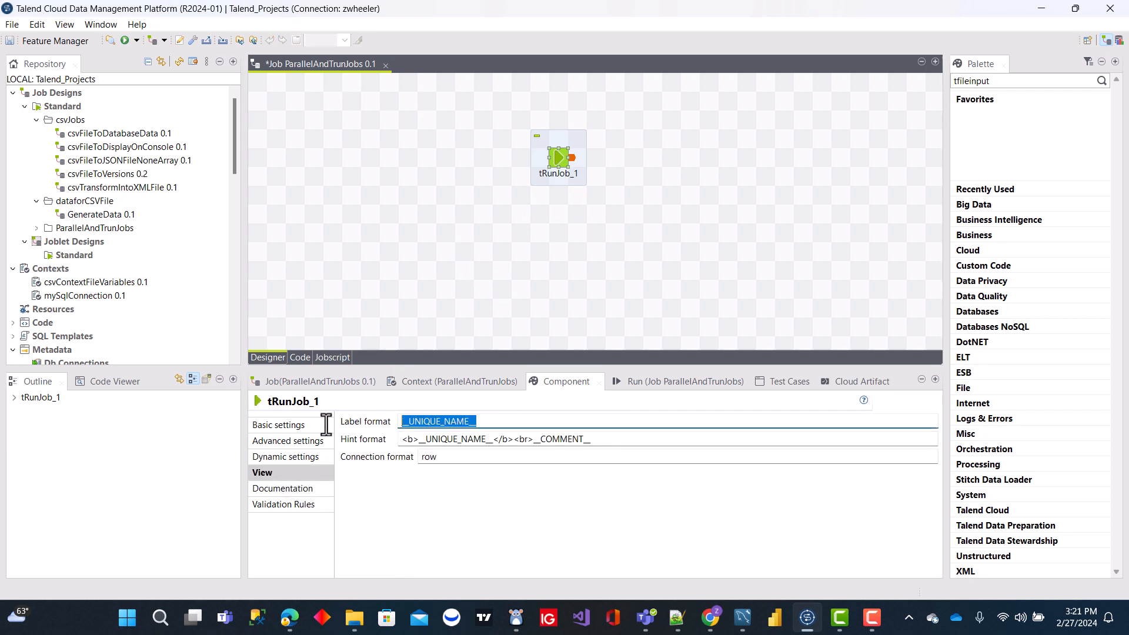
type("dis[l")
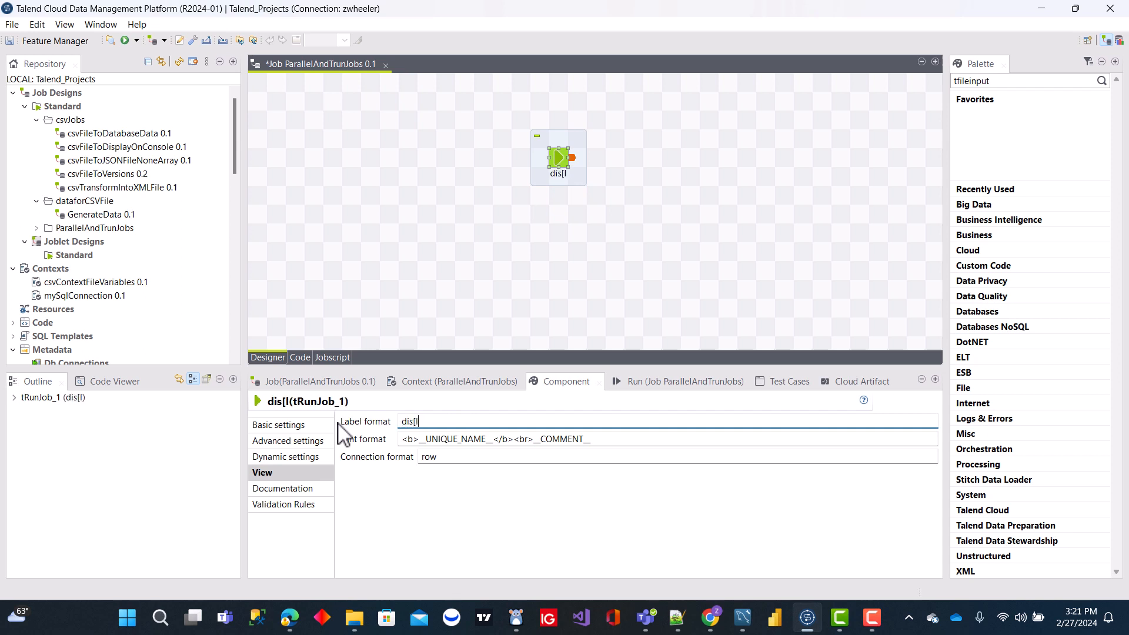
type("autoconsole")
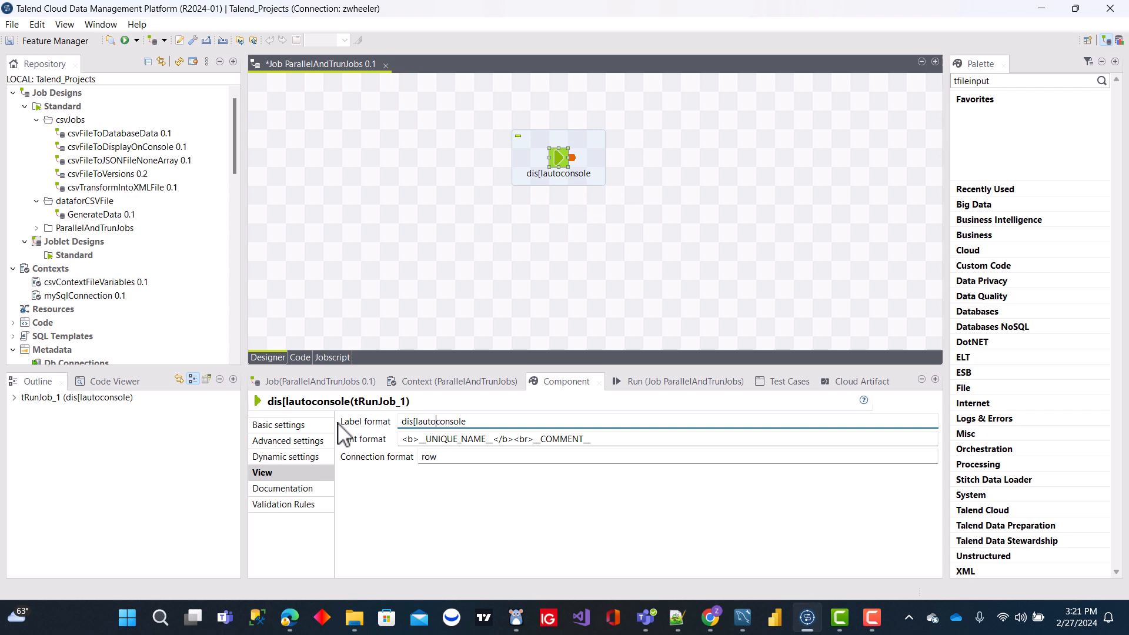
key("BackSpace")
key("BackSpace")
key("BackSpace")
key("BackSpace")
key("BackSpace")
key("BackSpace")
type("p")
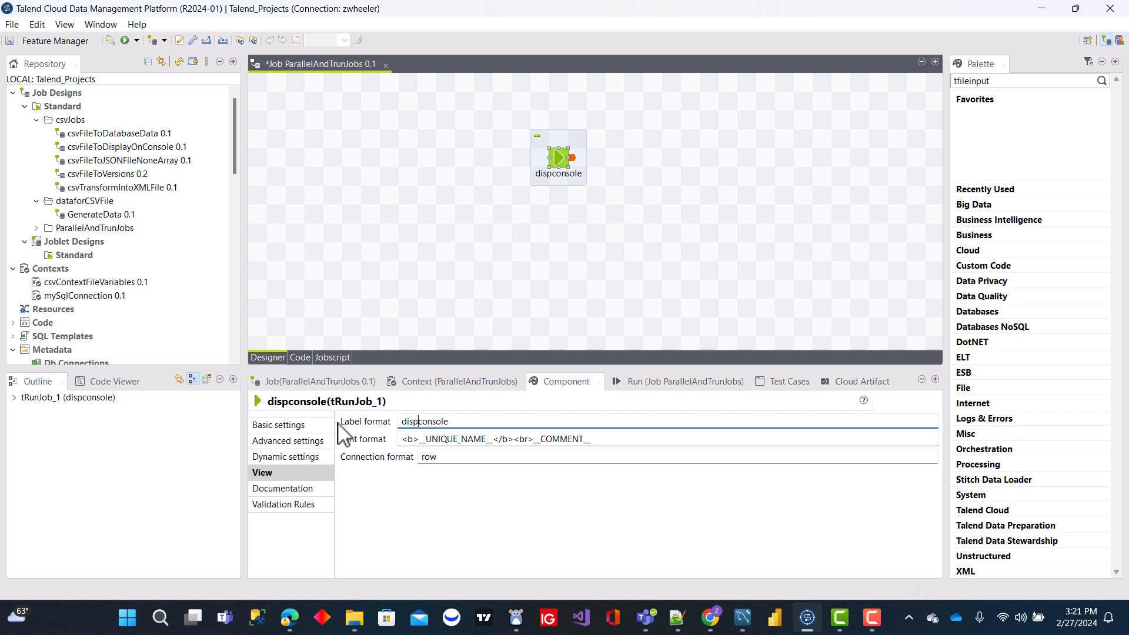
type("layto")
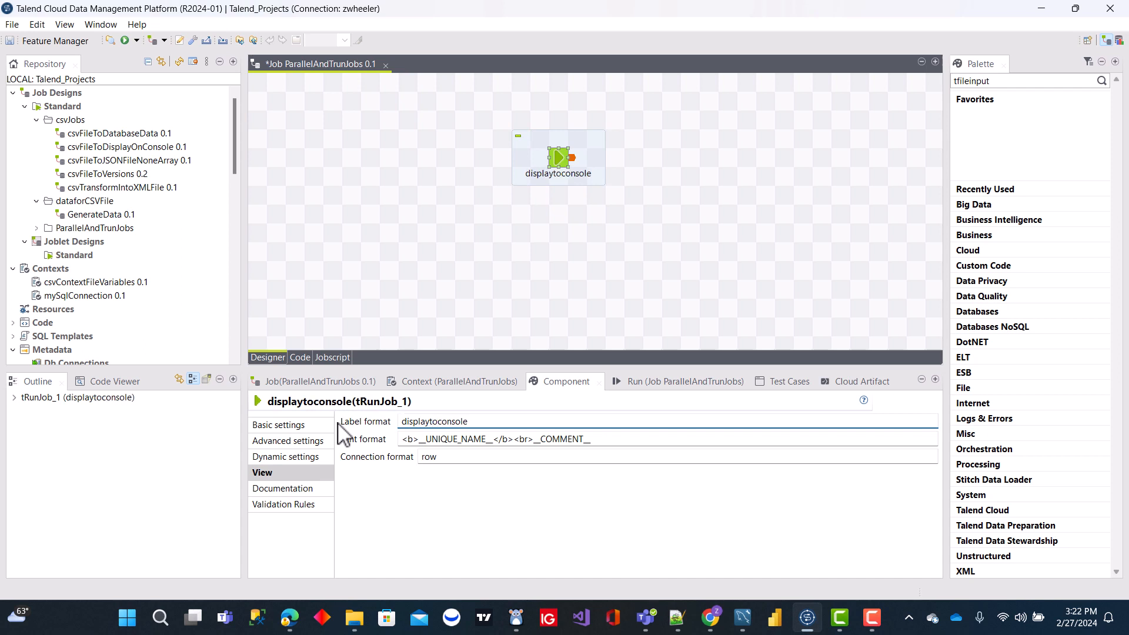
- Capitalize the words in the tRunJob component's label so it reads DisplayToConsole
left_click(405, 422)
key("BackSpace")
type("D")
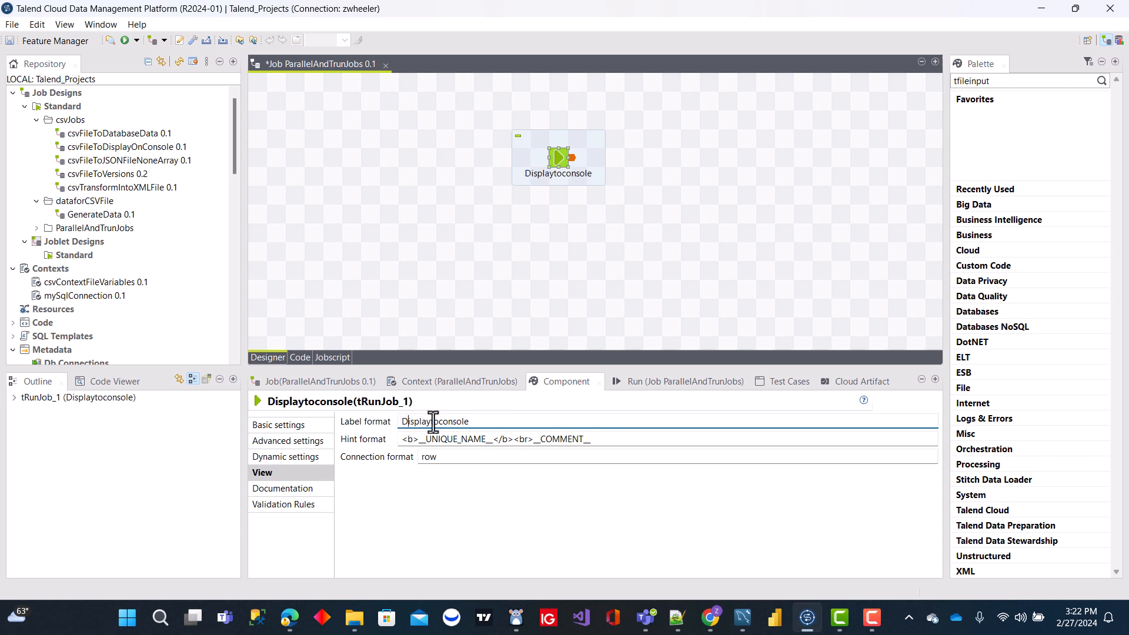
left_click(433, 421)
key("BackSpace")
type("T")
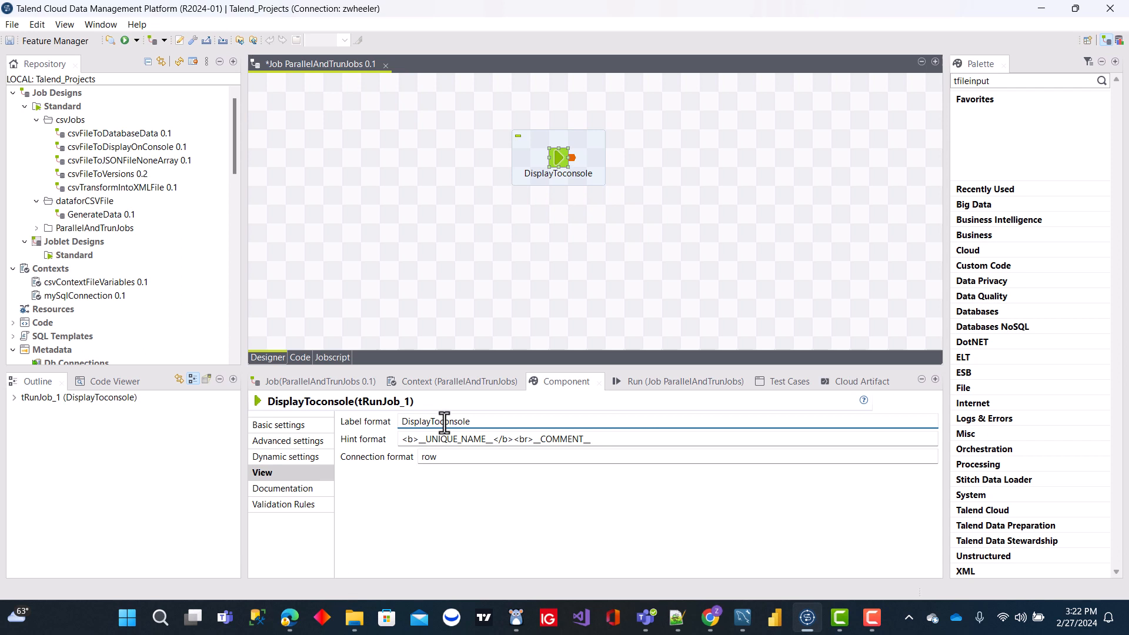
left_click(444, 421)
key("BackSpace")
type("C")
left_click(610, 262)
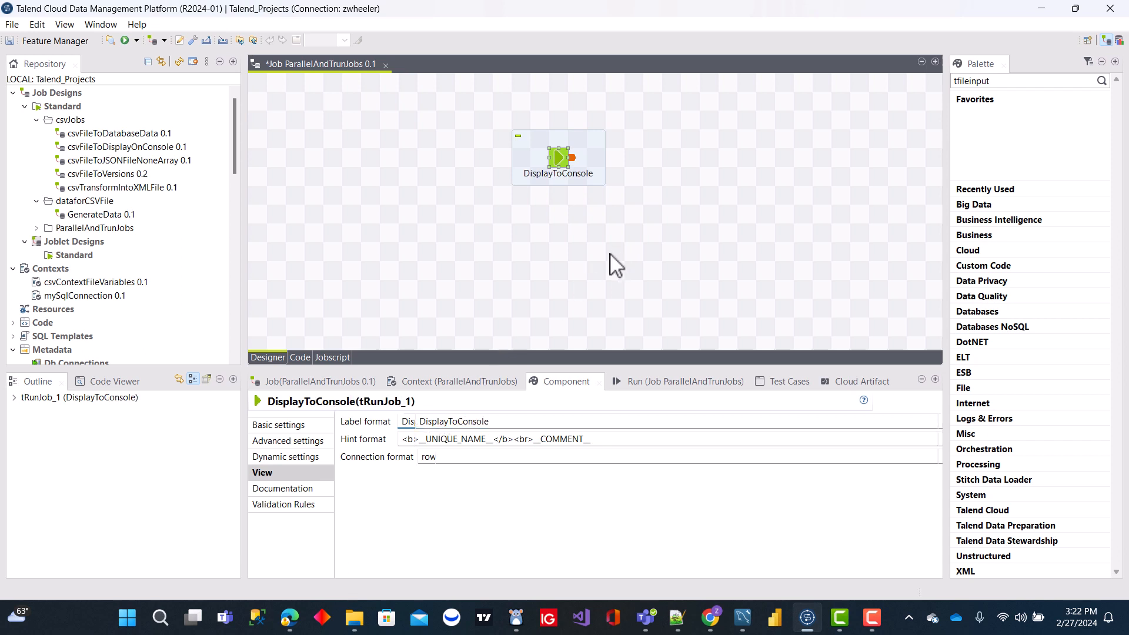
- Show the subjob title around the DisplayToConsole component and set it to SubJob1
left_click(570, 142)
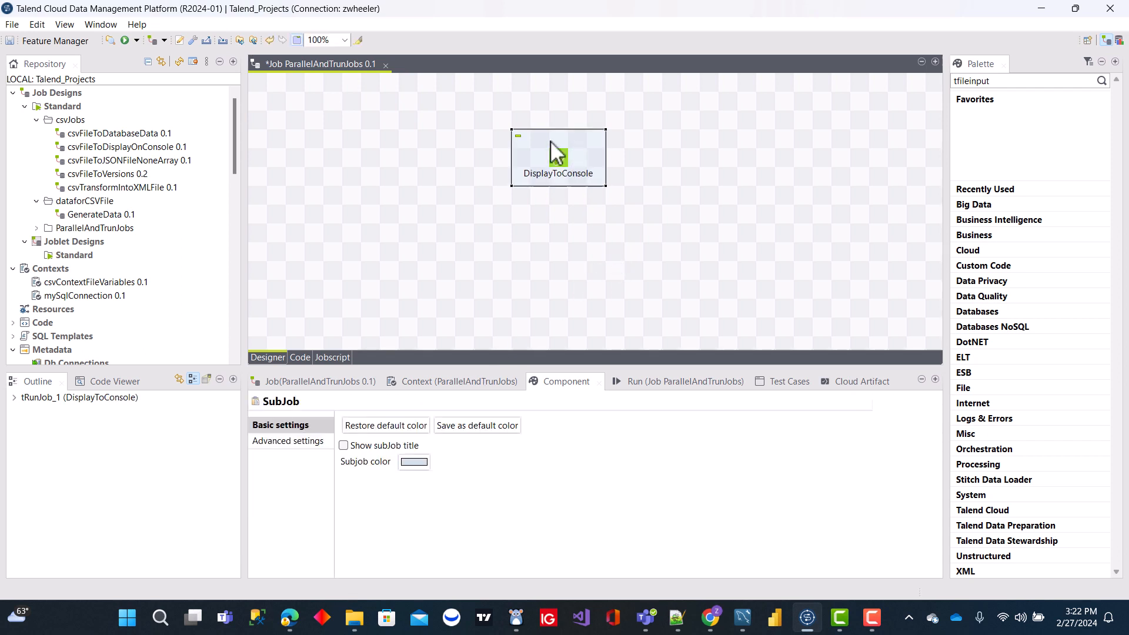
left_click(344, 445)
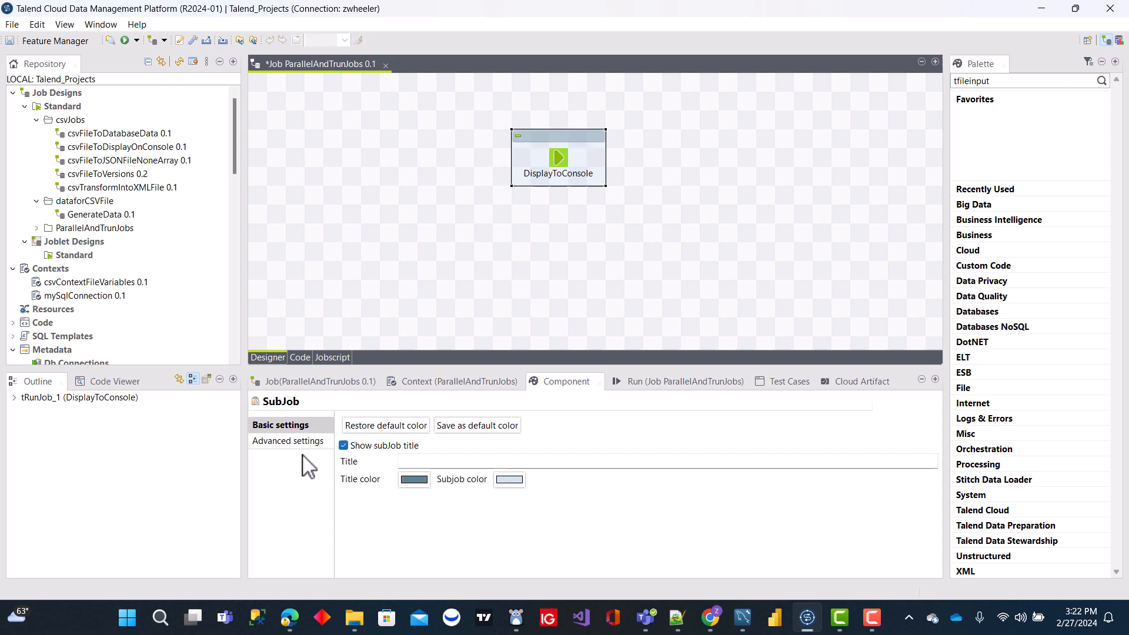
left_click(454, 462)
type("SubJob1")
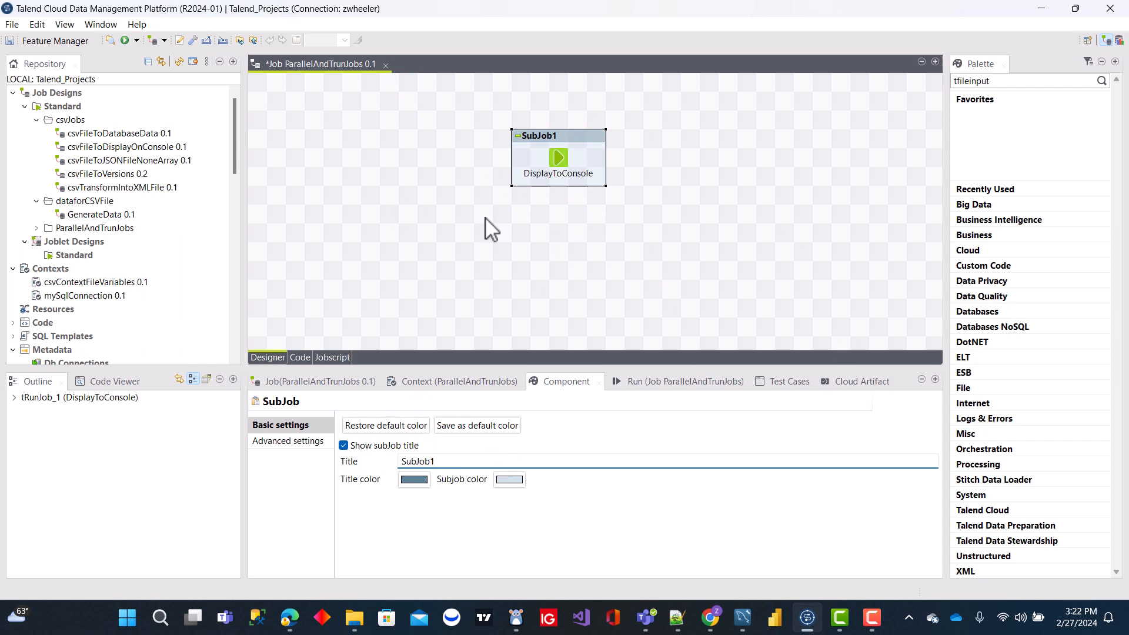
left_click(595, 243)
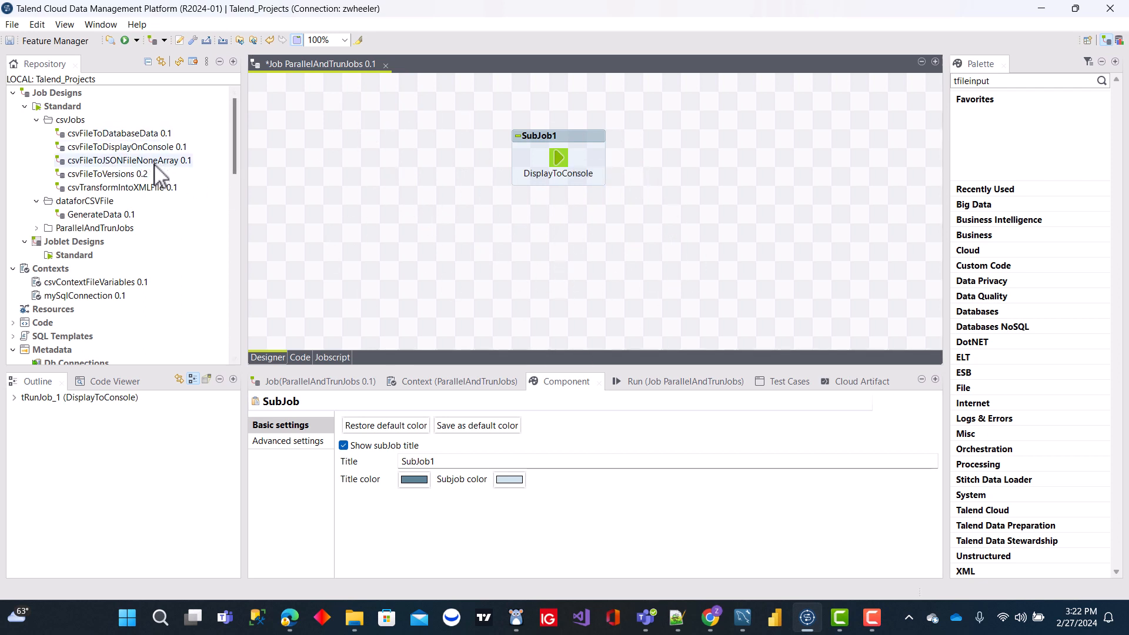
- Add the csvFileToJSONFileNoneArray and csvFileToVersions jobs from the csvJobs folder to the canvas, stacked below SubJob1
left_click_drag(155, 165, 574, 238)
left_click(577, 235)
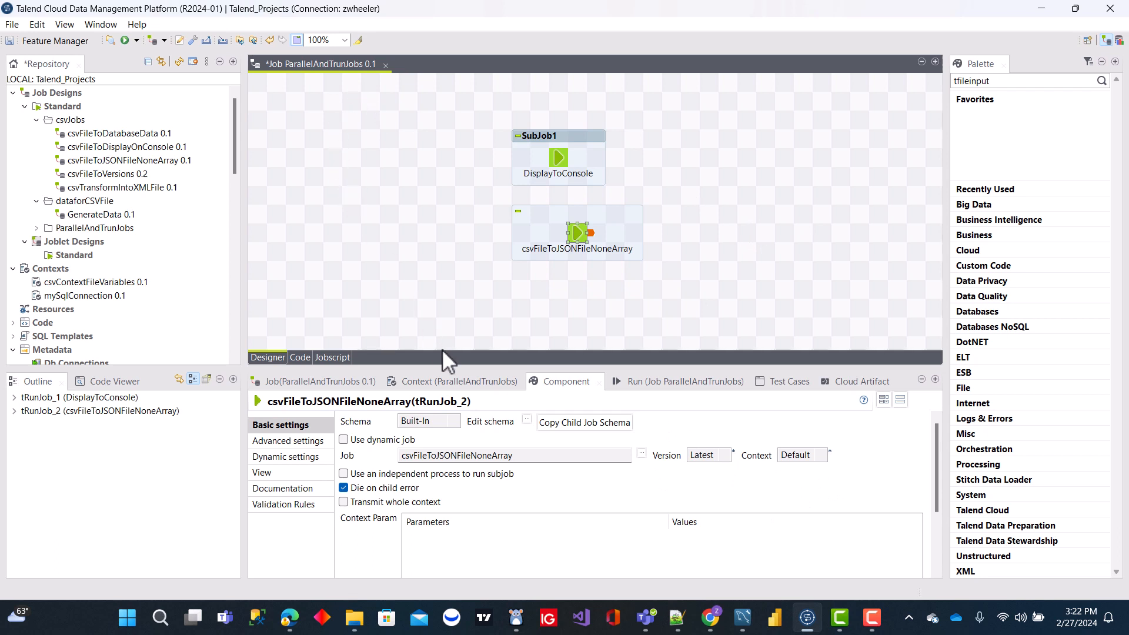
left_click(455, 381)
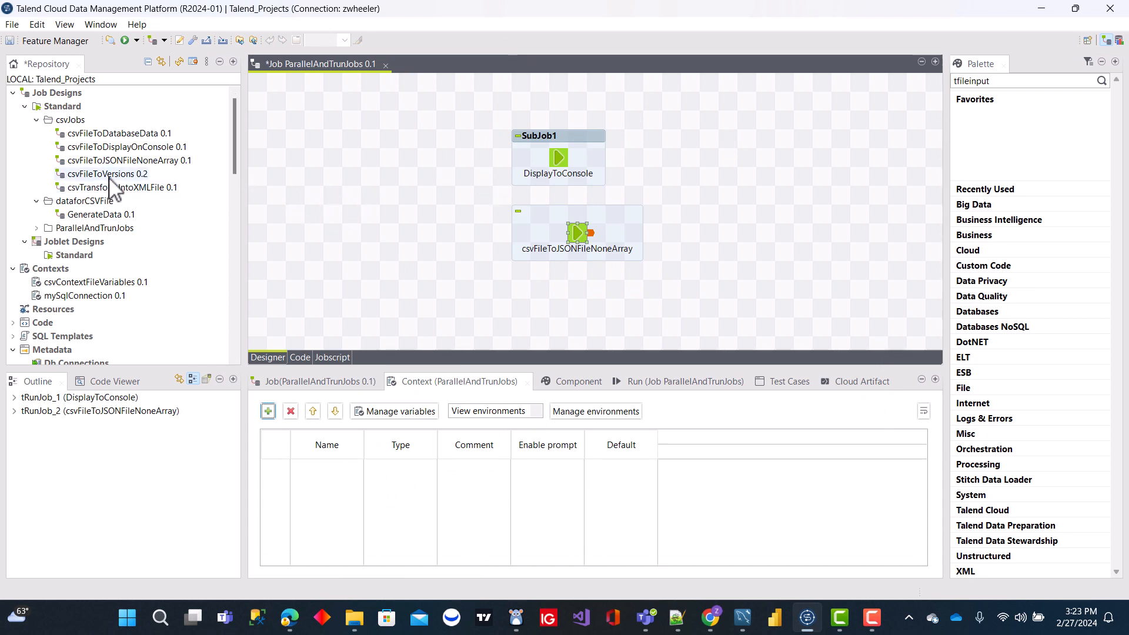
left_click_drag(112, 174, 566, 312)
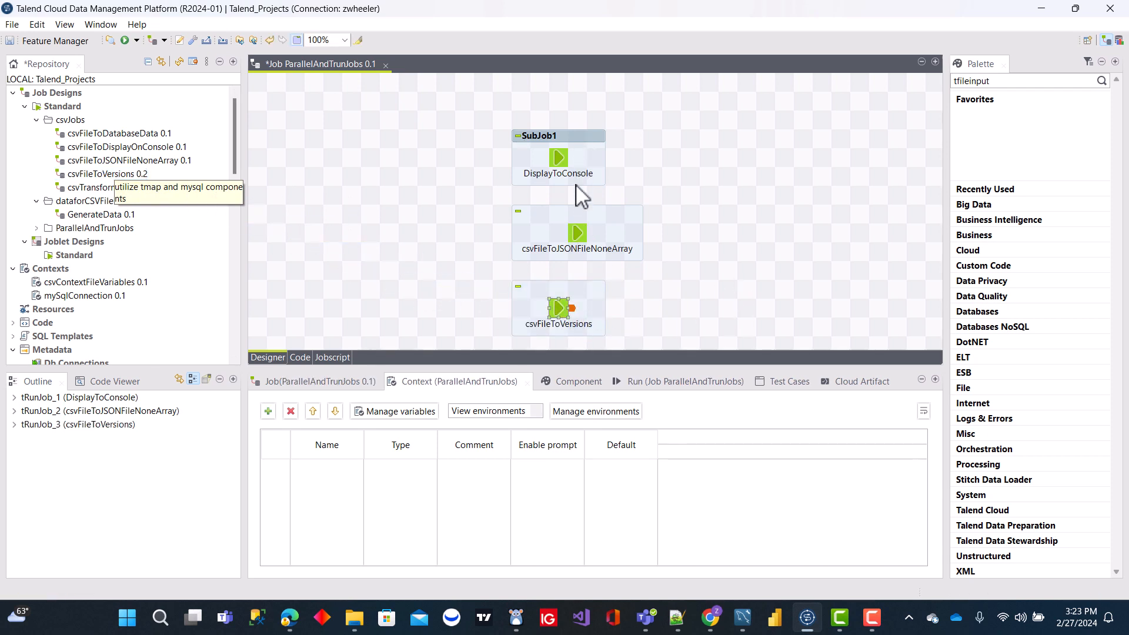
- Show the title of the csvFileToJSONFileNoneArray subjob and set it to JsonCreation
left_click(575, 218)
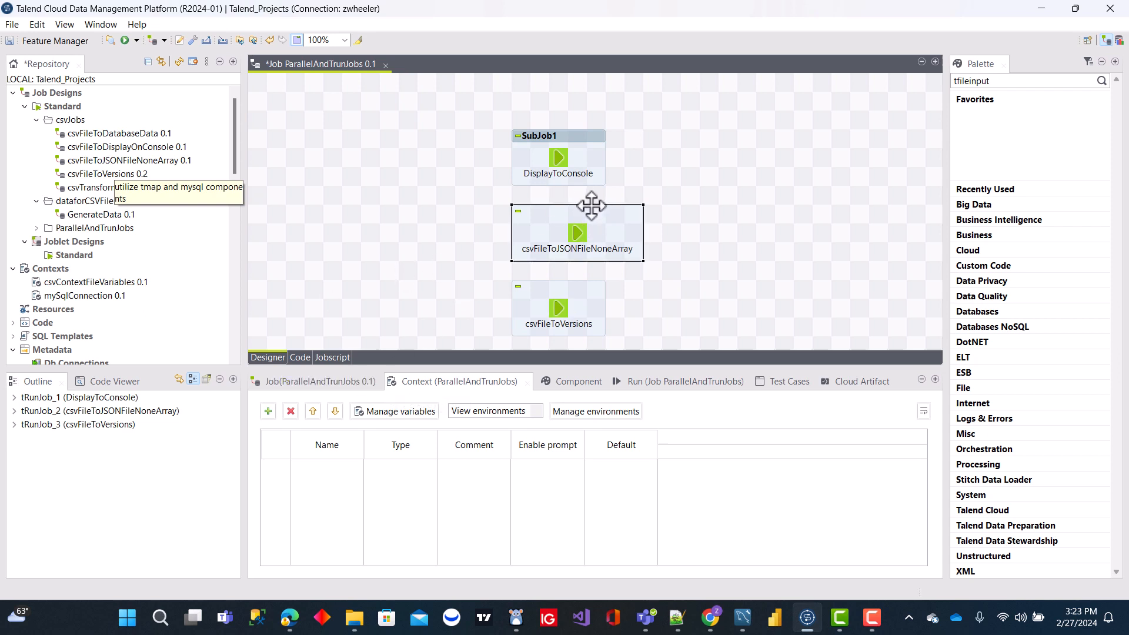
left_click(578, 381)
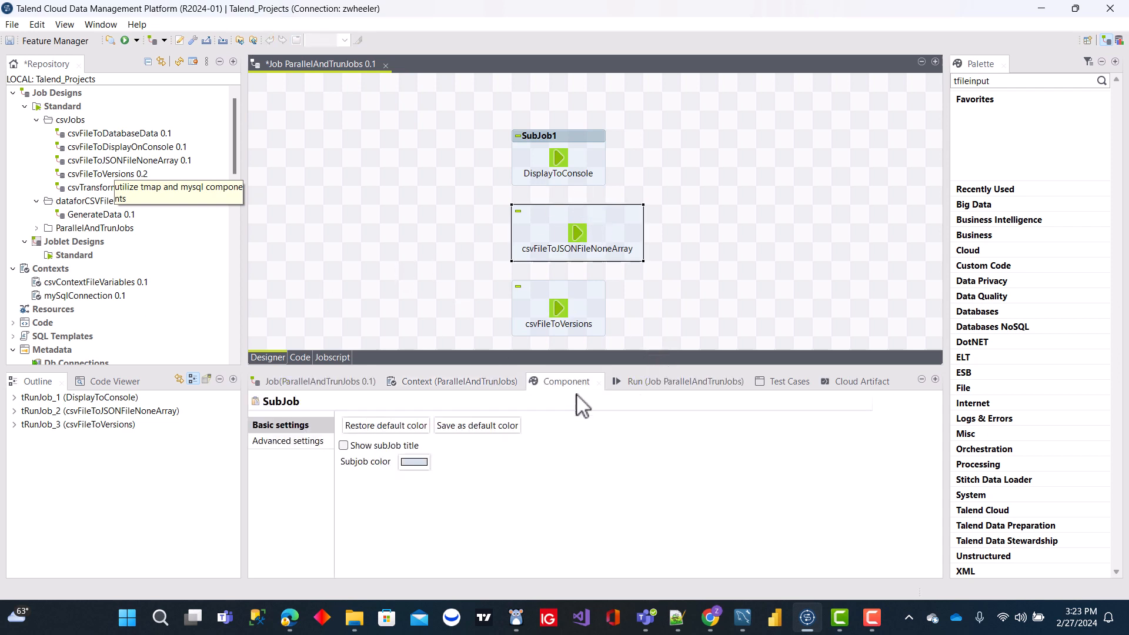
left_click(344, 445)
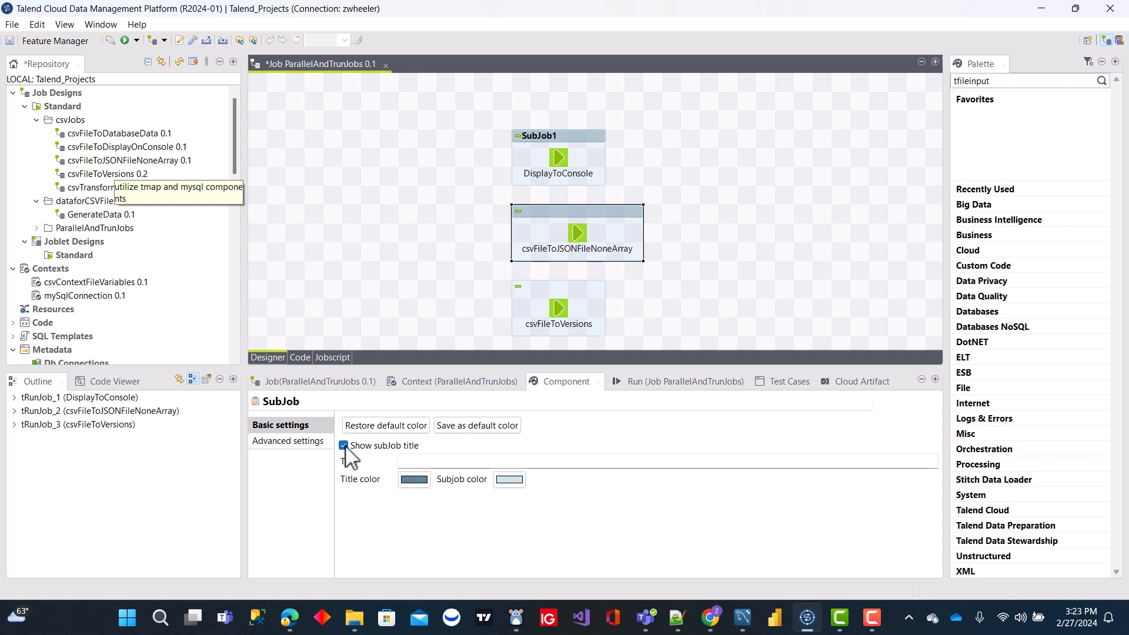
left_click(452, 464)
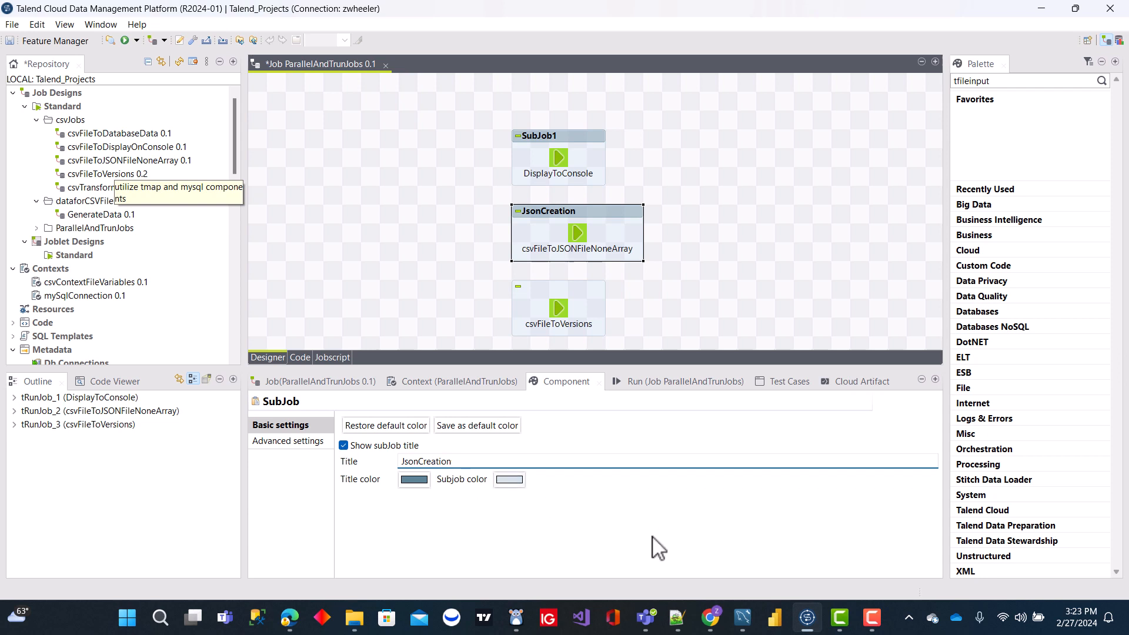
- Show the title of the csvFileToVersions subjob and set it to CsvFileOutput
left_click(591, 317)
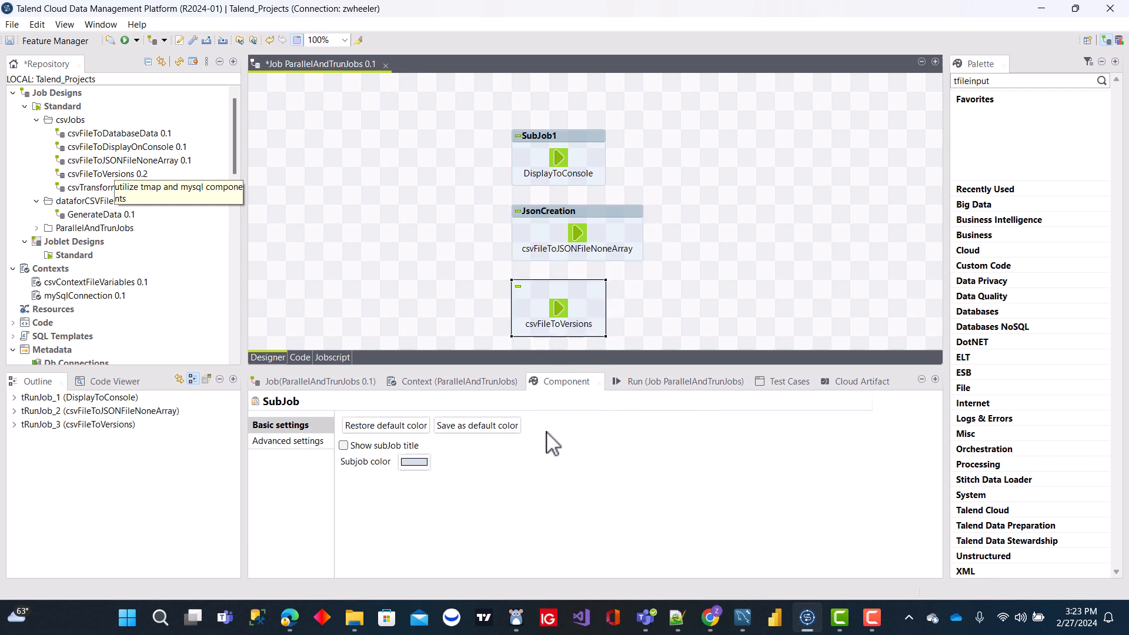
left_click(344, 445)
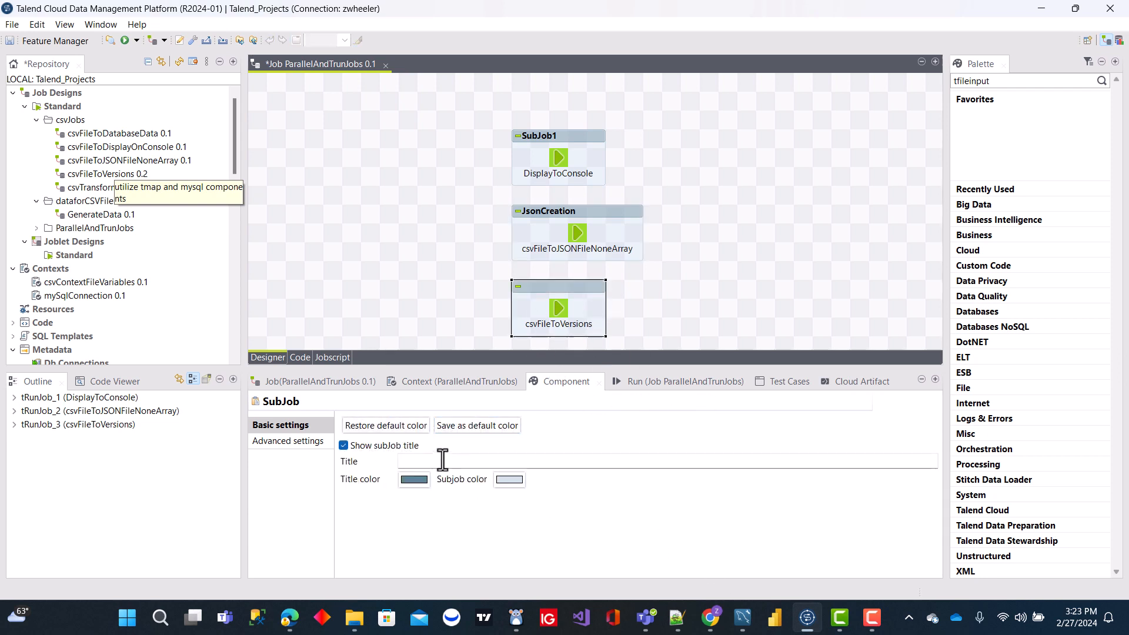
left_click(442, 461)
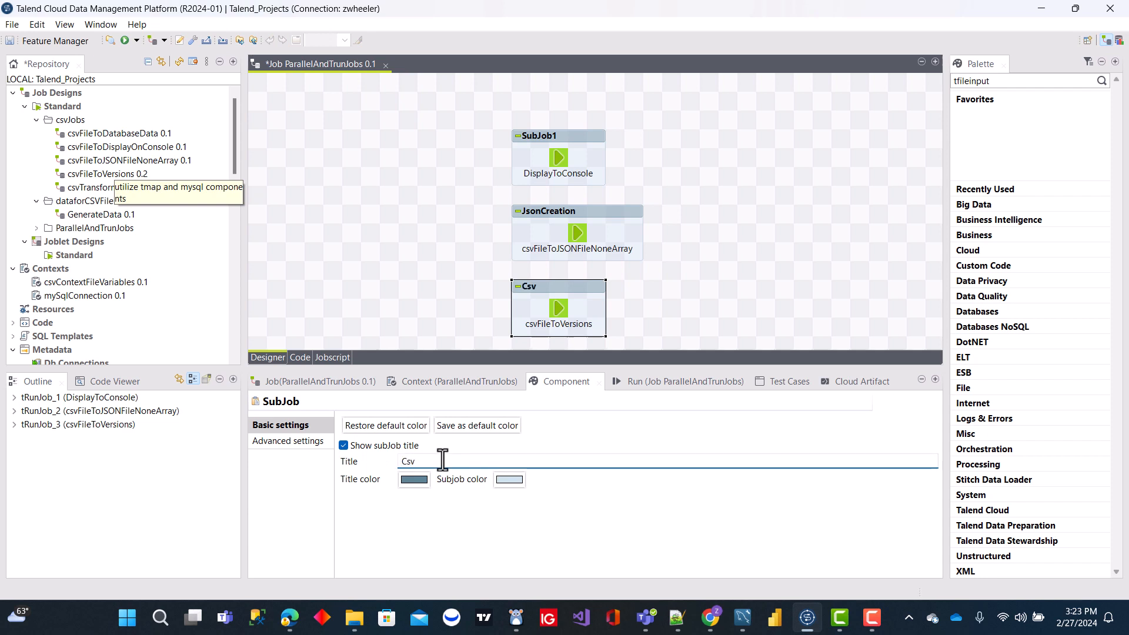
type("CsvFileOutput")
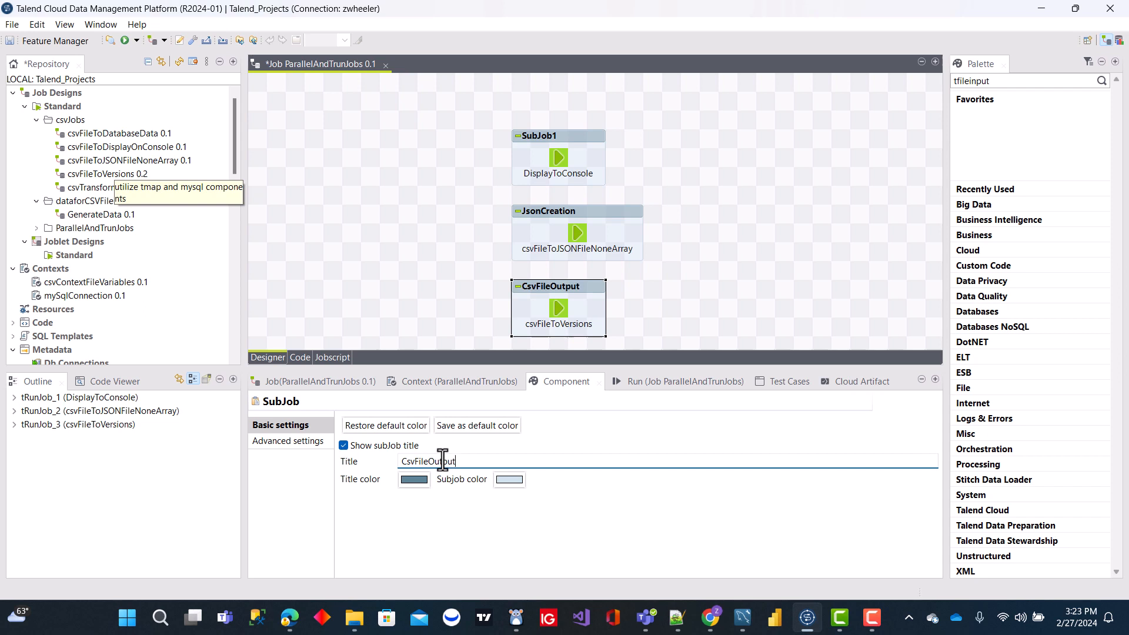
left_click(740, 199)
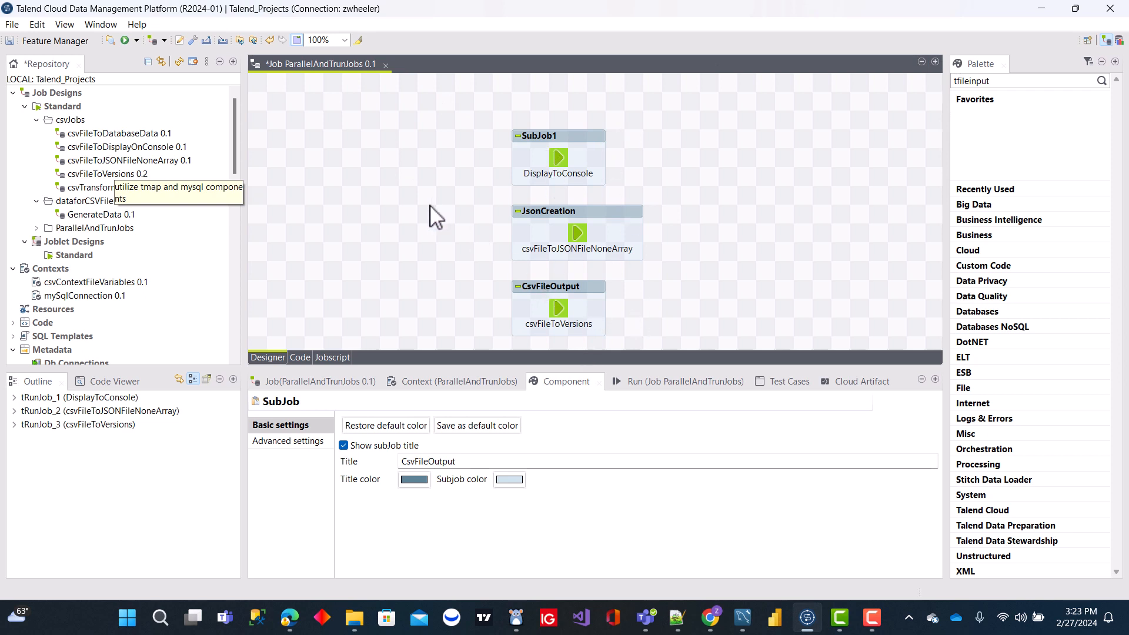
- Add a tParallelize component to the canvas, to the left of the JsonCreation subjob
left_click(548, 149)
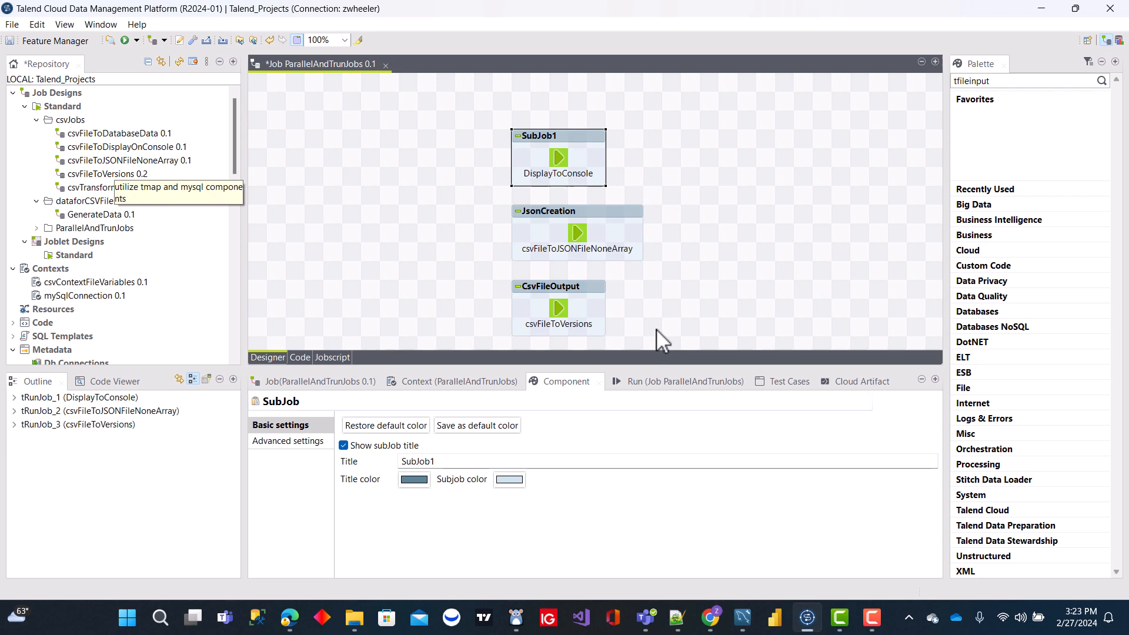
left_click(334, 227)
type("par")
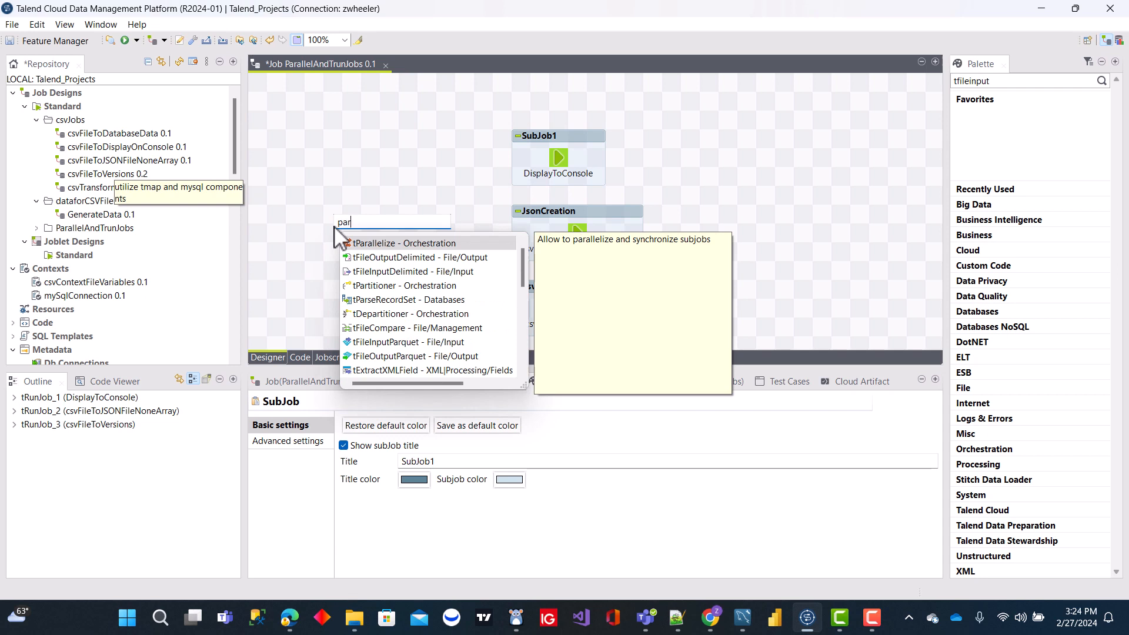
double_click(385, 243)
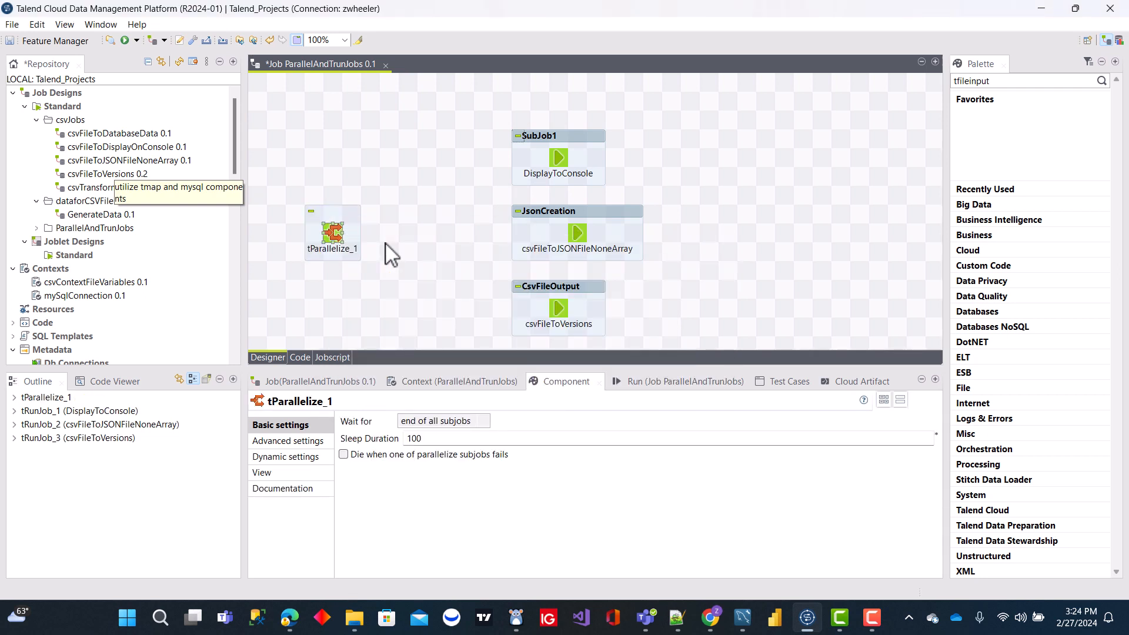
right_click(334, 235)
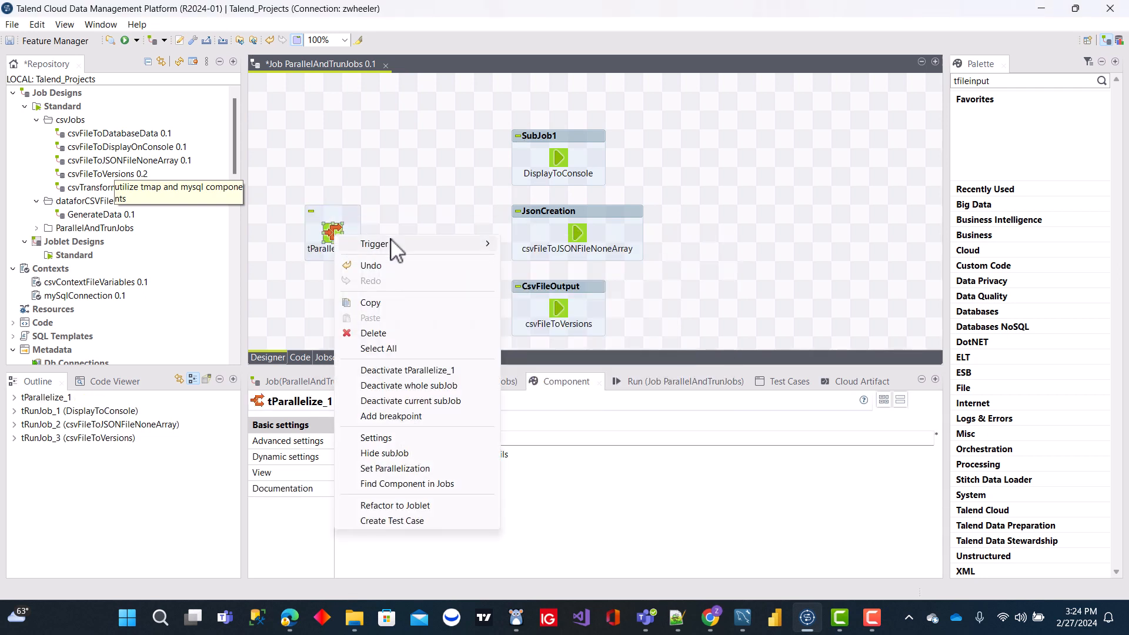
mouse_move(396, 250)
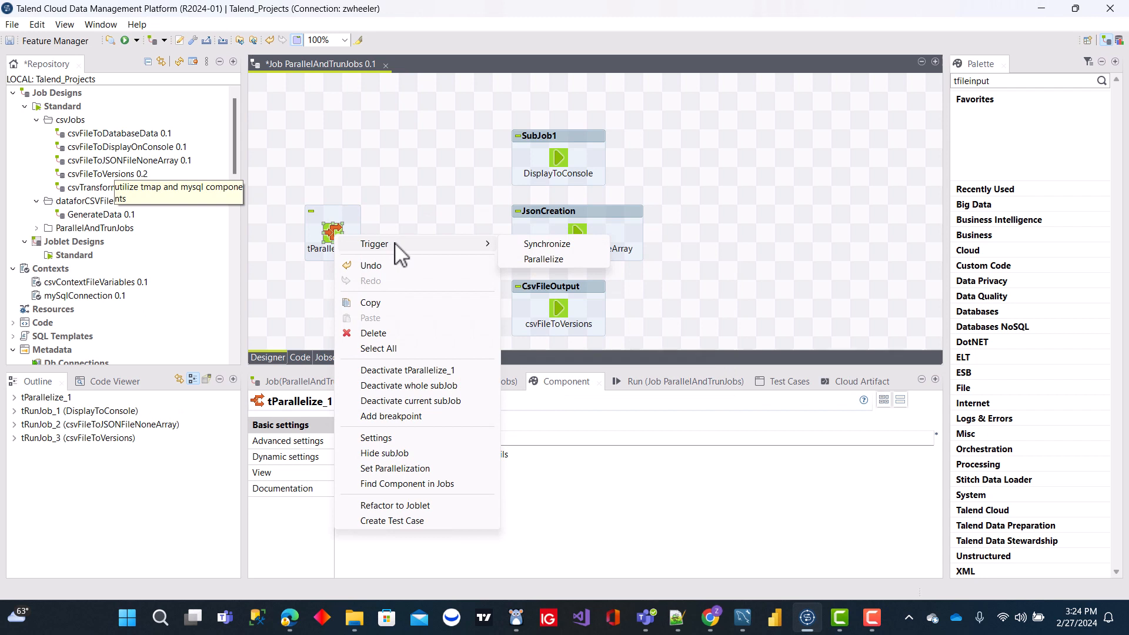
left_click(544, 259)
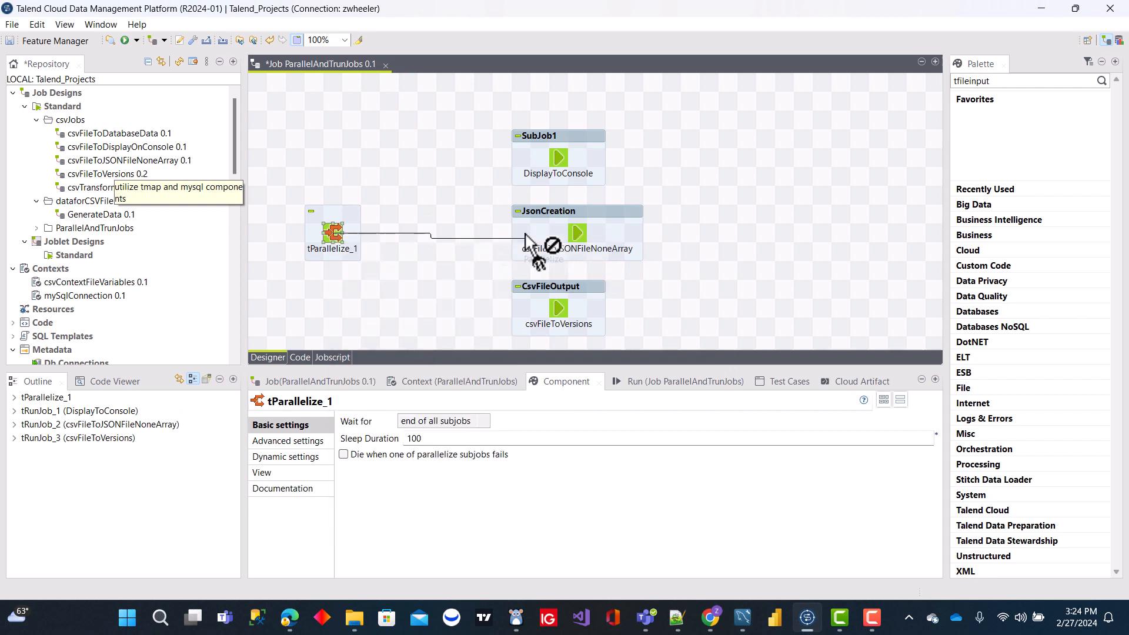
left_click(536, 136)
key("Escape")
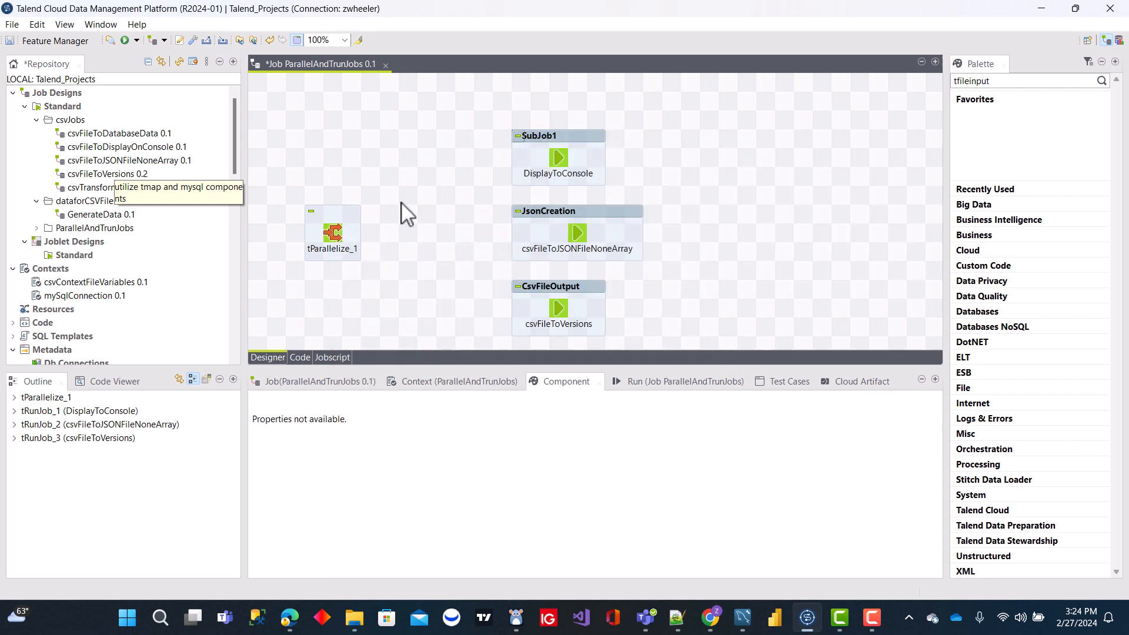
- Connect the tParallelize component to DisplayToConsole with a Parallelize trigger
right_click(340, 236)
mouse_move(391, 247)
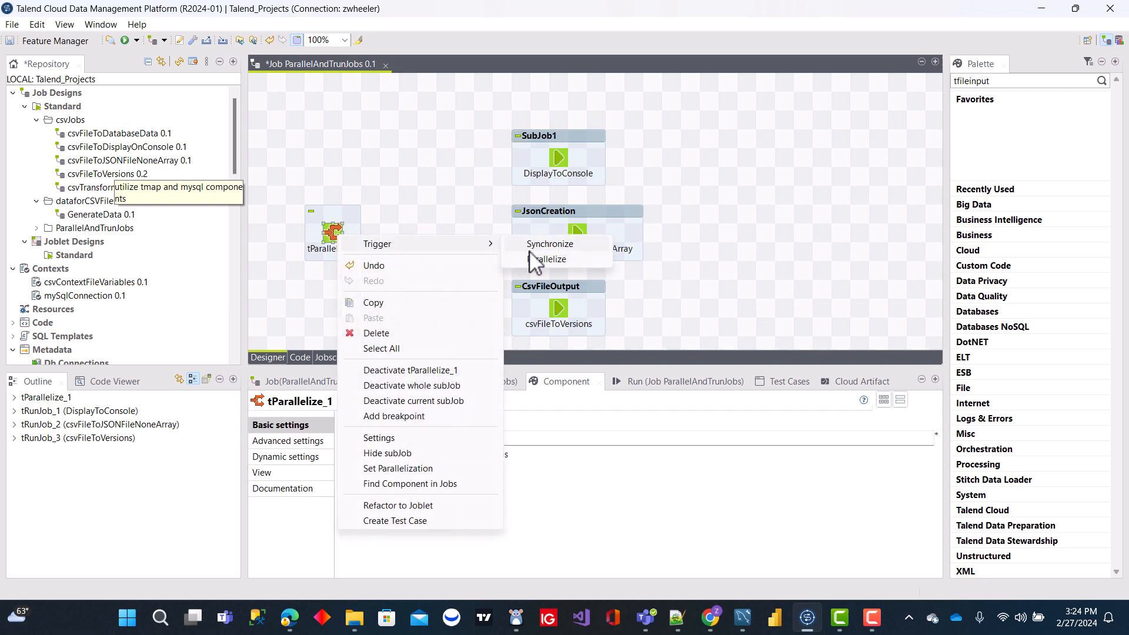
left_click(546, 258)
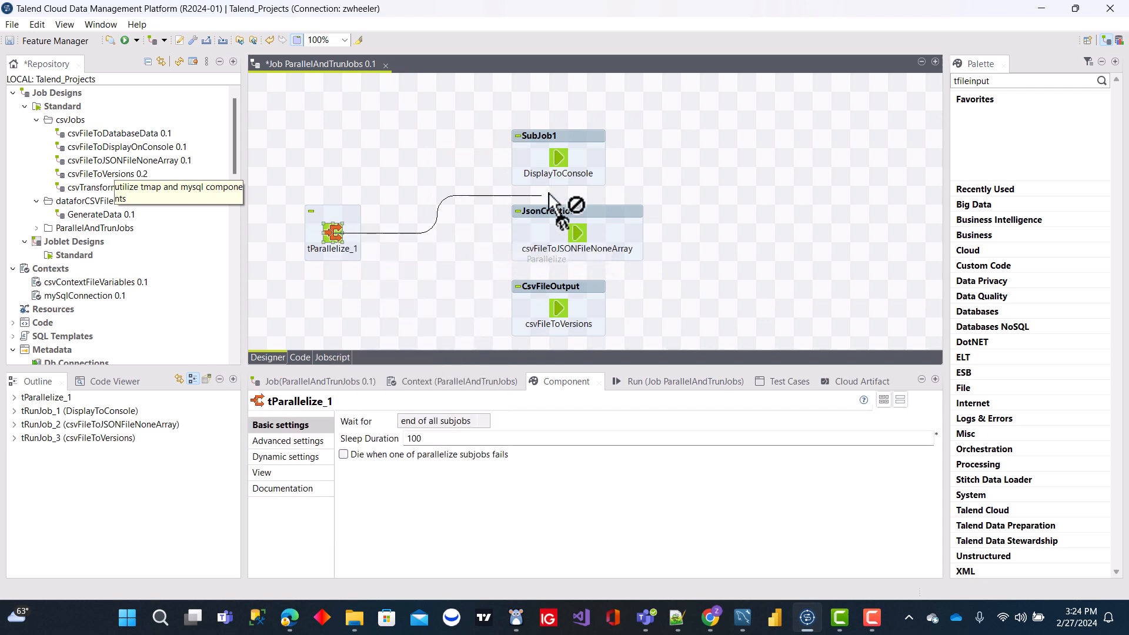
left_click(559, 165)
- Connect the tParallelize component to csvFileToJSONFileNoneArray in the JsonCreation subjob with a Parallelize trigger
right_click(335, 238)
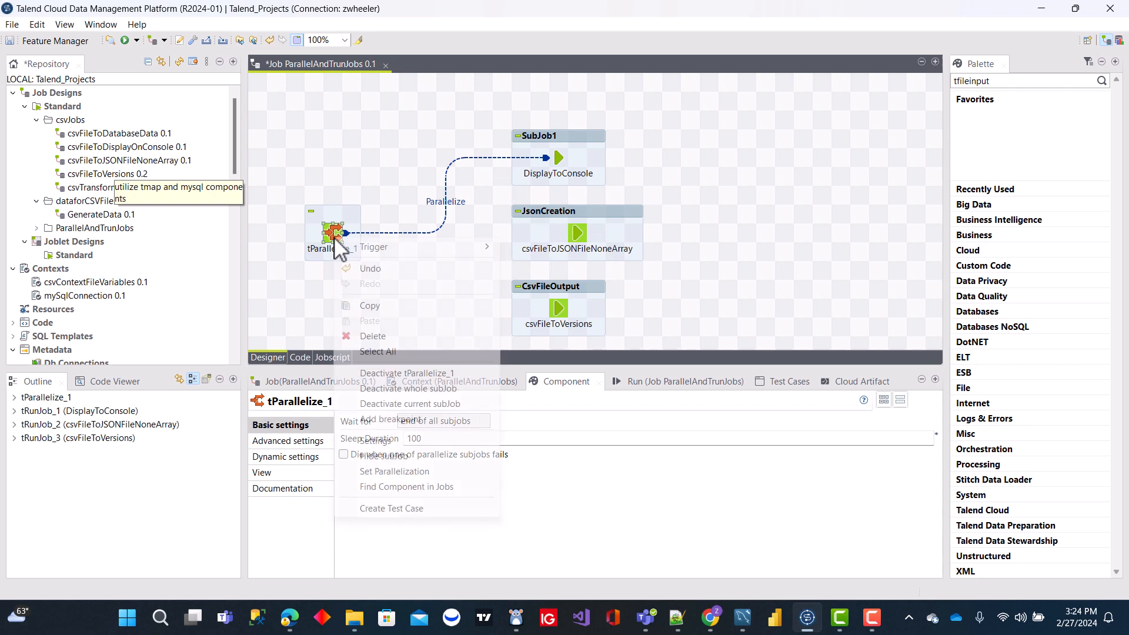
mouse_move(367, 249)
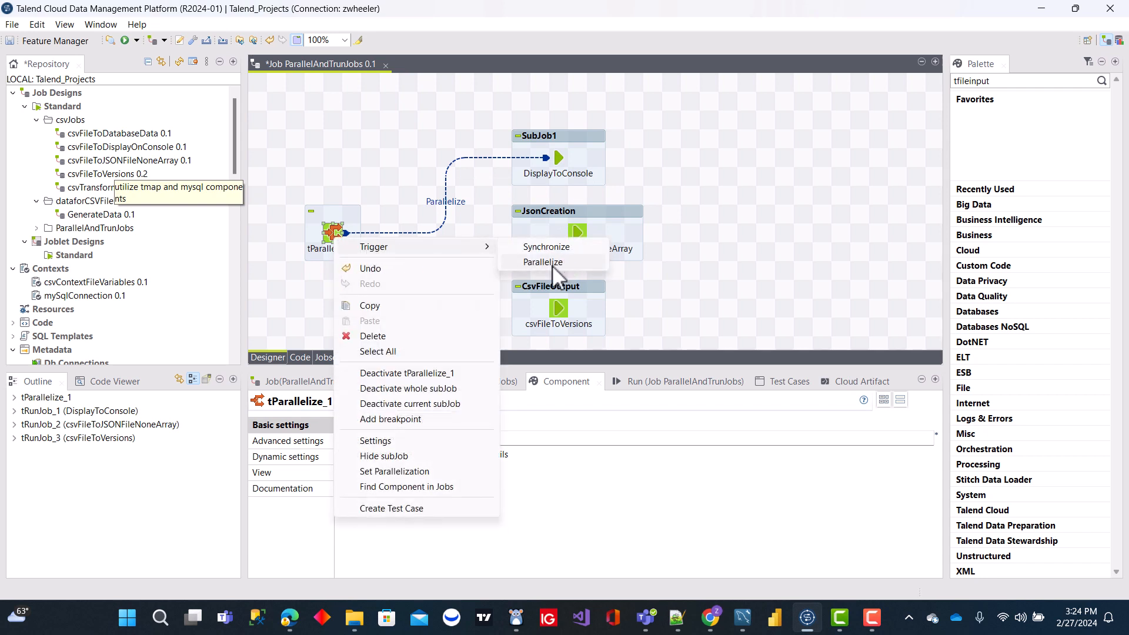
left_click(544, 262)
left_click(572, 235)
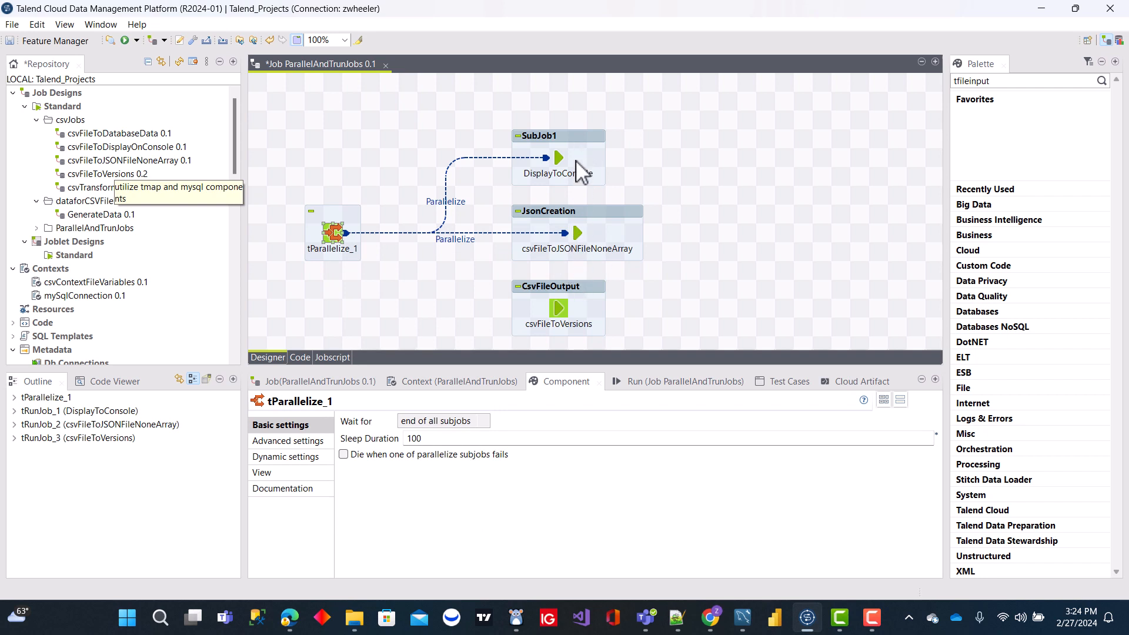
- Connect the tParallelize component to csvFileToVersions in the CsvFileOutput subjob with a Synchronize trigger
right_click(341, 235)
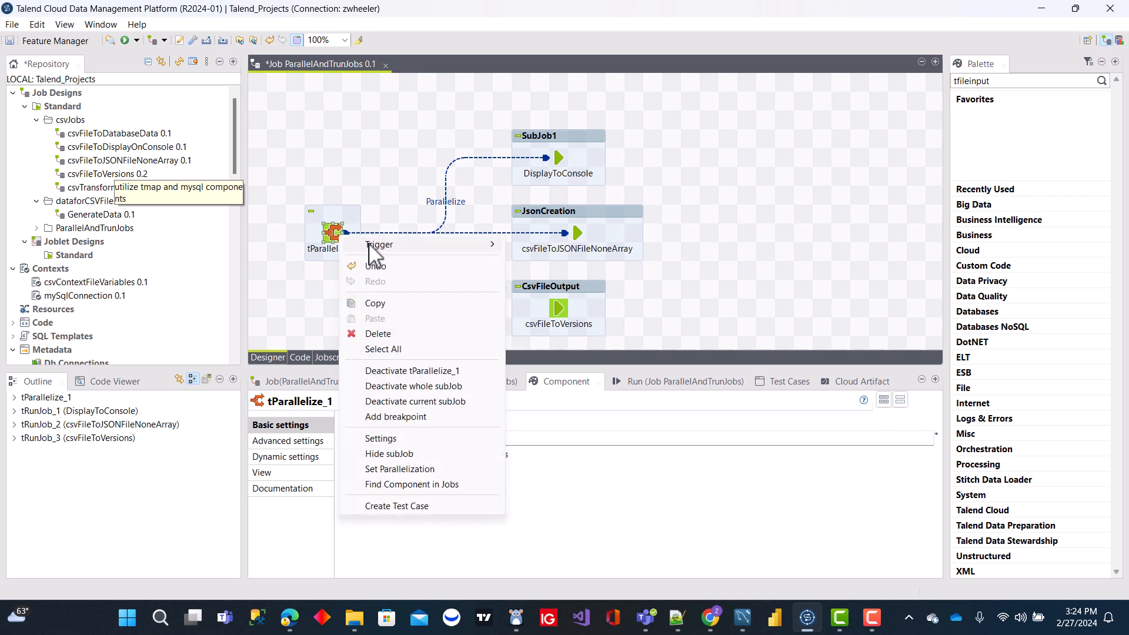
mouse_move(370, 247)
left_click(563, 246)
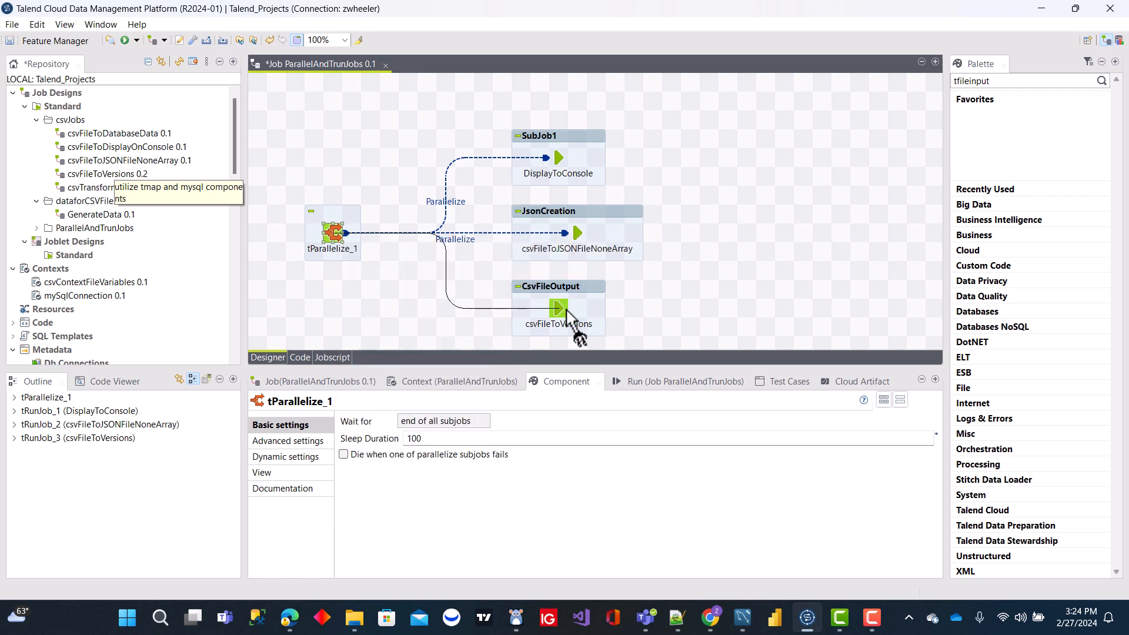
left_click(566, 310)
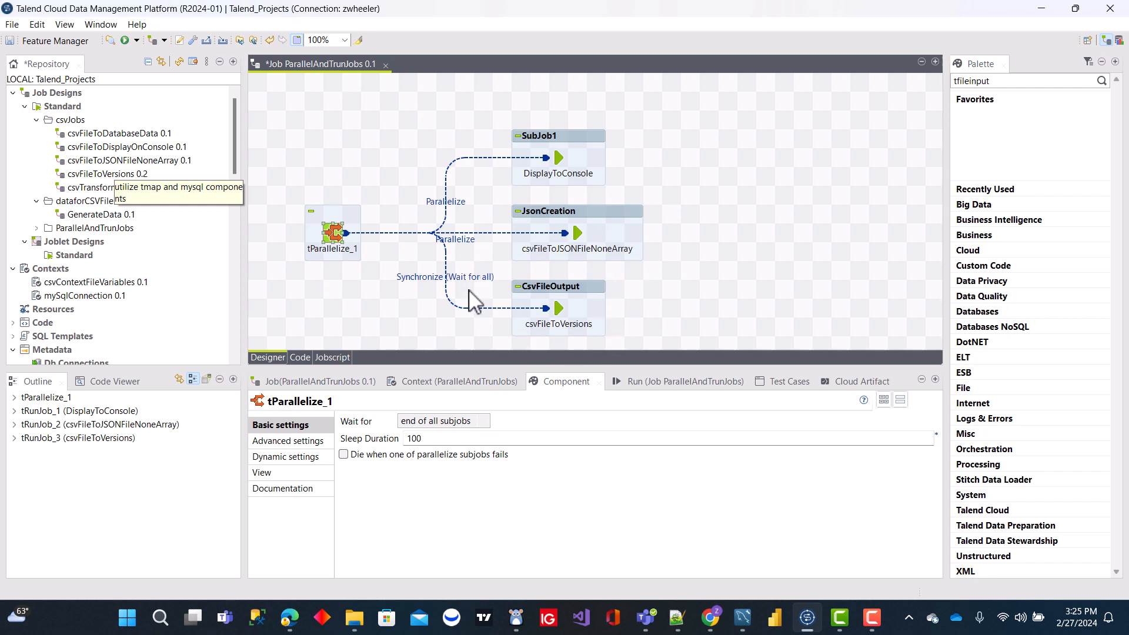
- Run the ParallelAndTrunJobs job, then check the devData folder in File Explorer for the generated JSON and CSV files
left_click(678, 381)
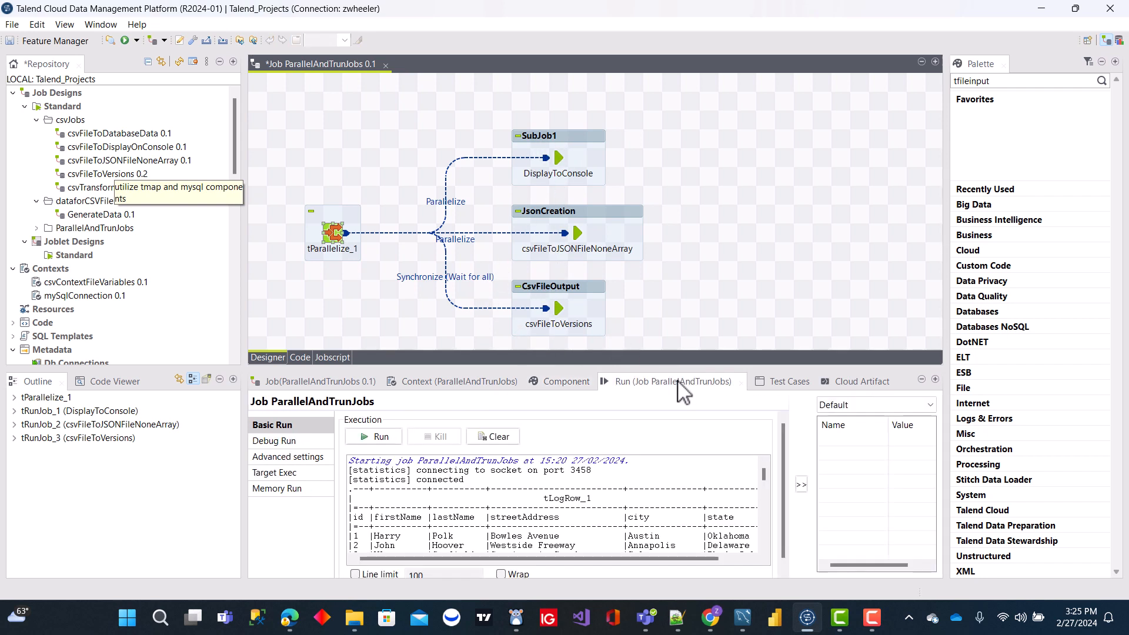
left_click(379, 440)
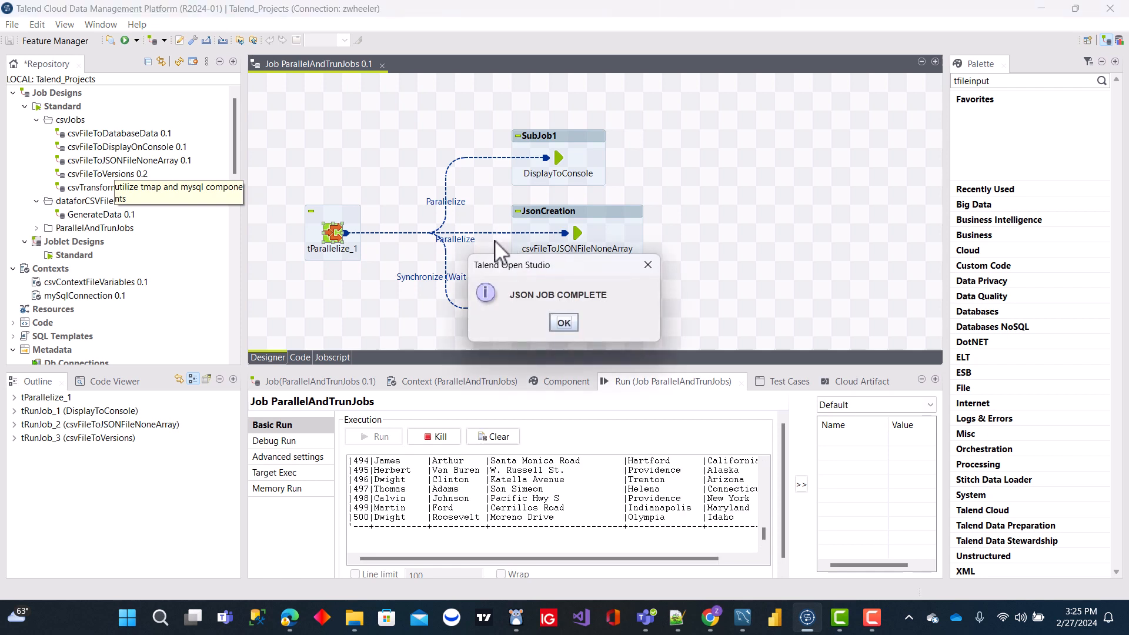
left_click(564, 323)
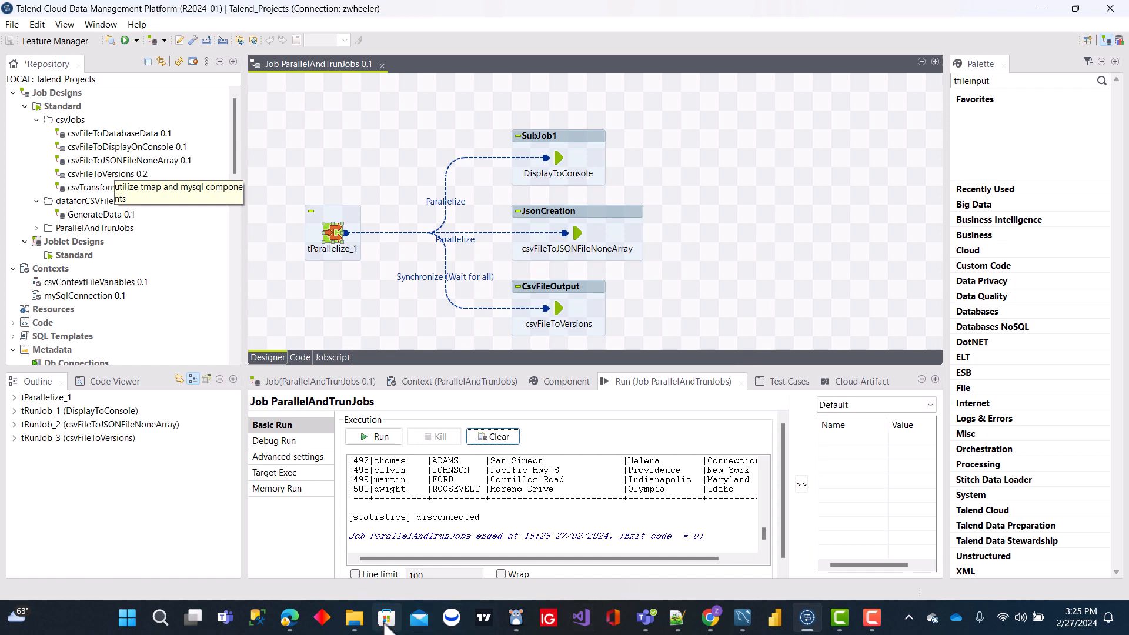
left_click(355, 618)
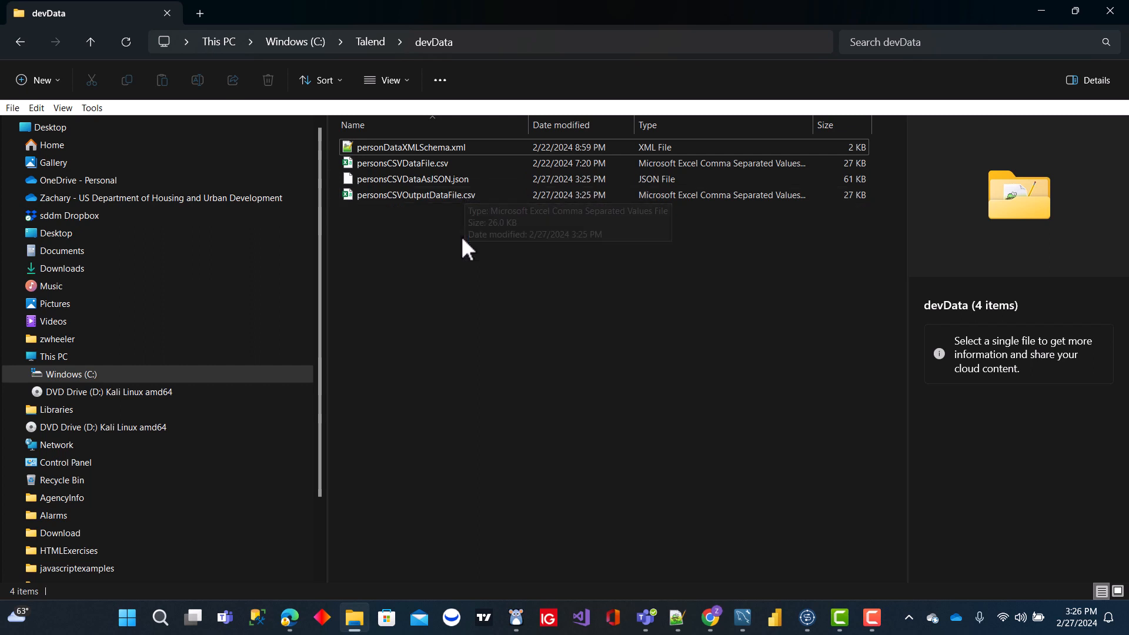
left_click(1039, 8)
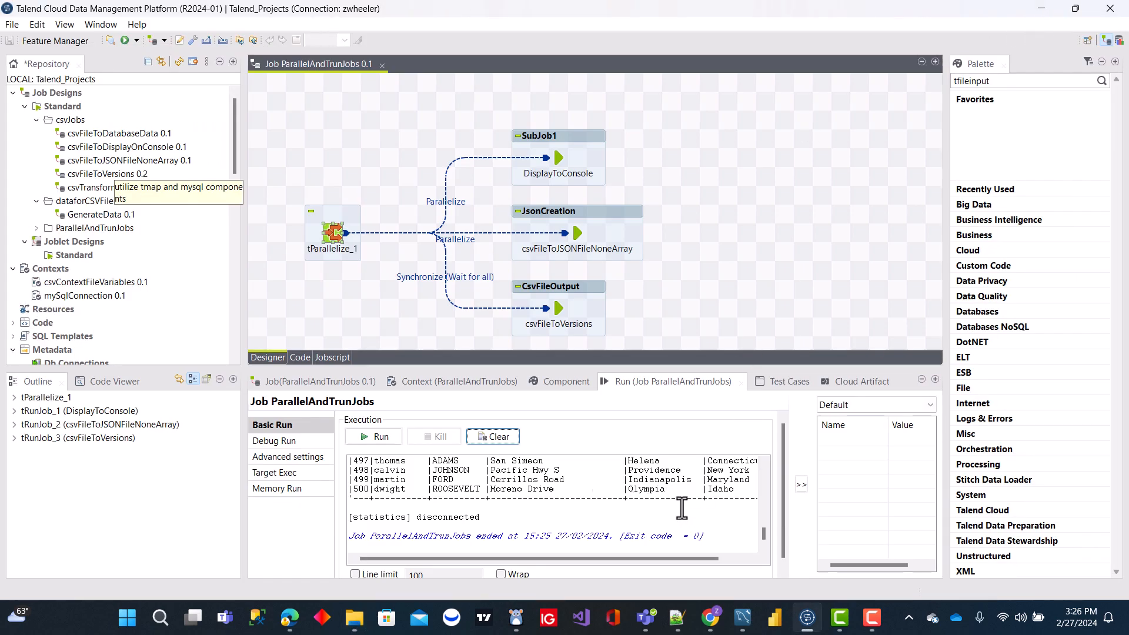
- Delete personsCSVDataAsJSON.json and personsCSVOutputDataFile.csv from the devData folder in File Explorer
left_click(678, 618)
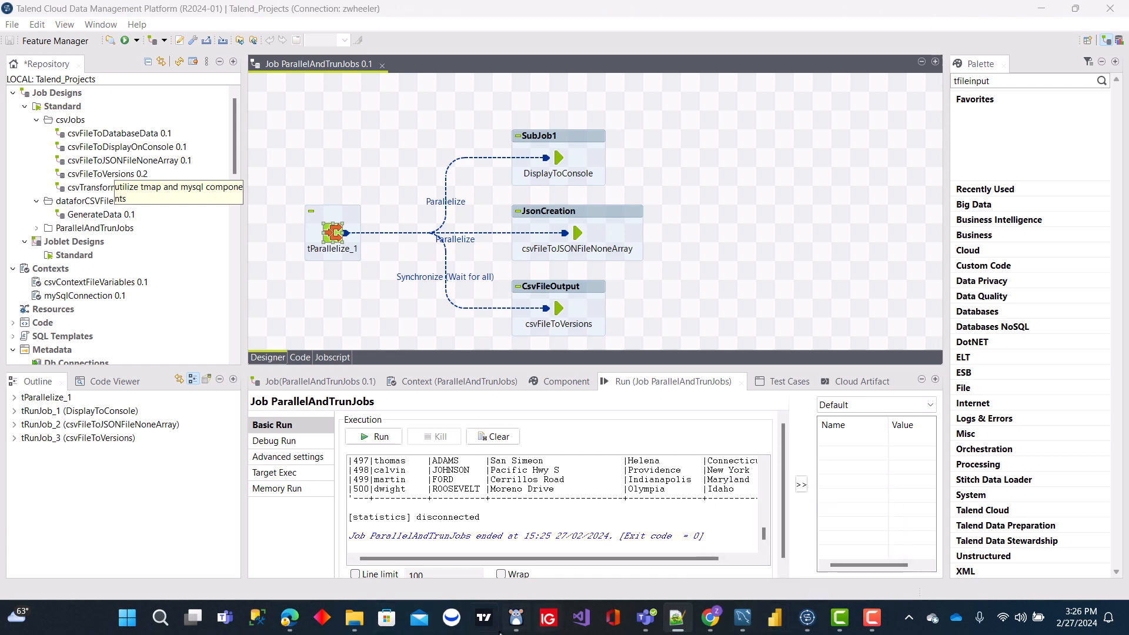
left_click(354, 618)
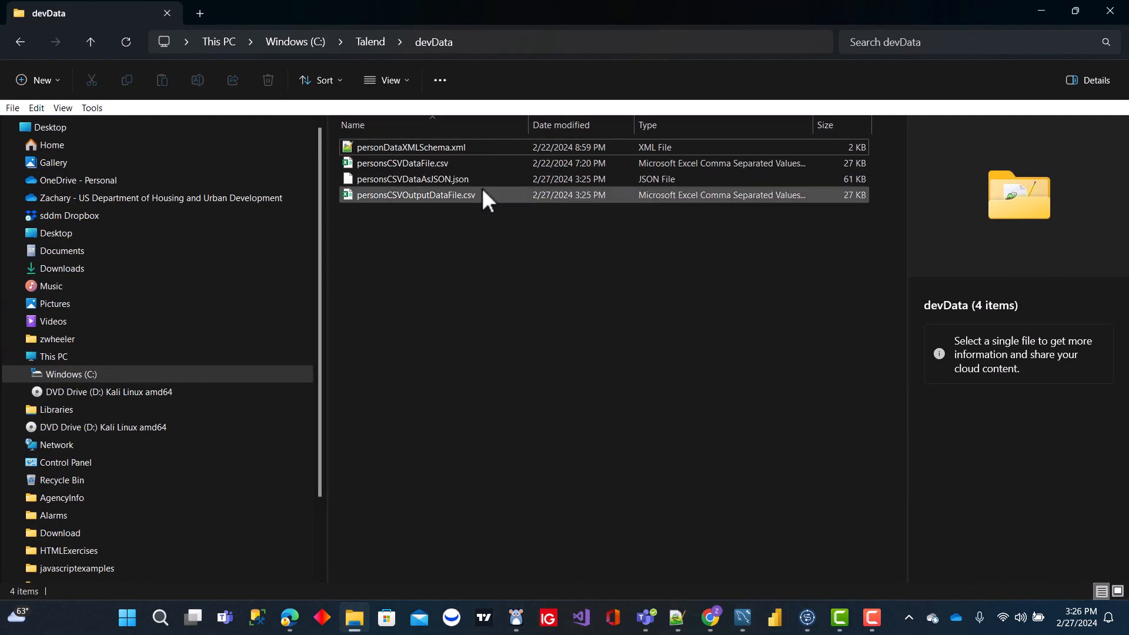
left_click(439, 187)
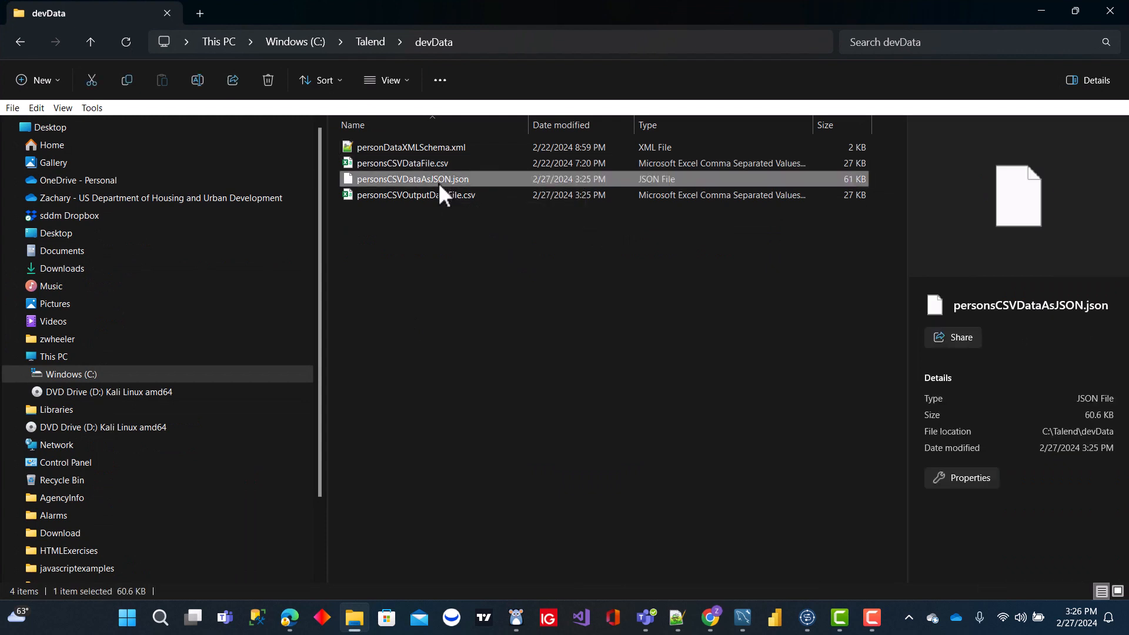
left_click(440, 193, "ctrl")
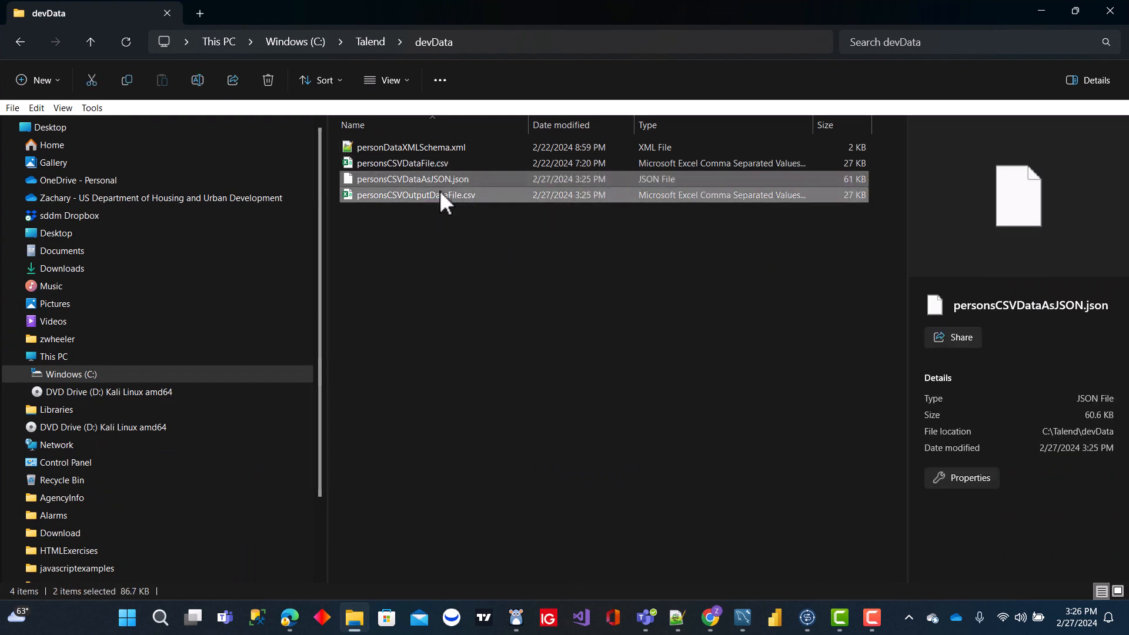
key("Delete")
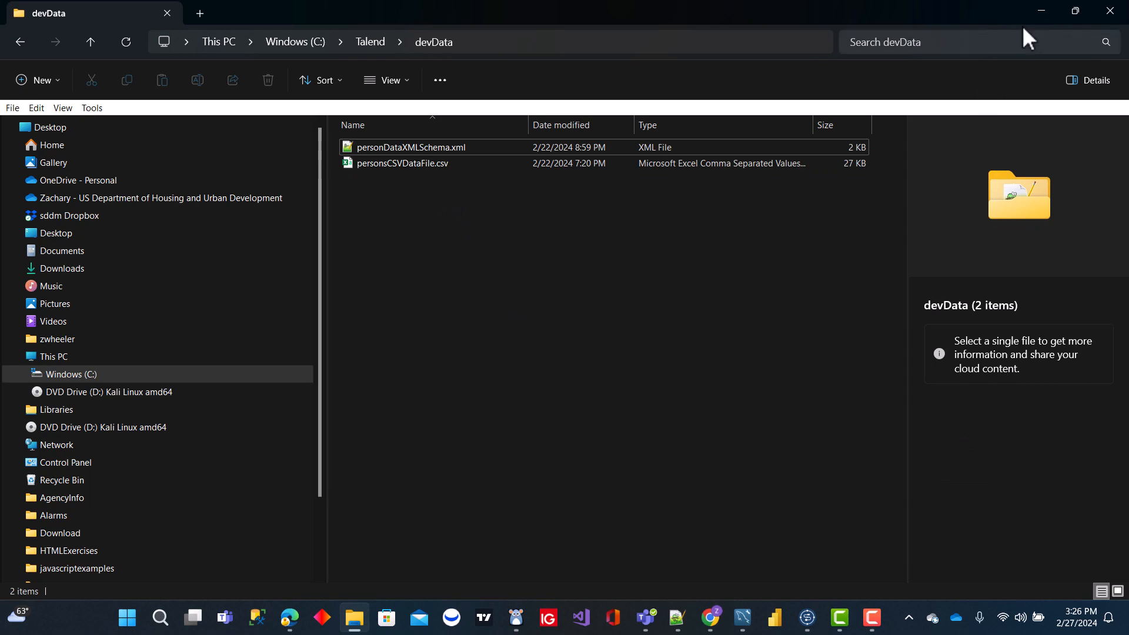
left_click(1040, 10)
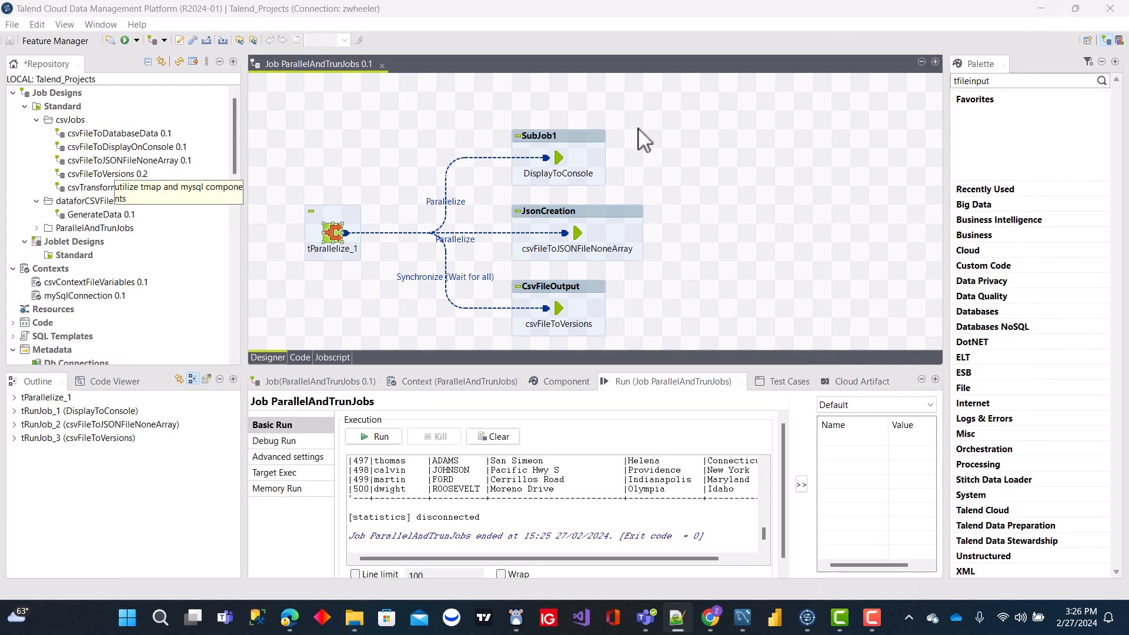
- Clear the job's console output in Talend and check the remaining files in the devData folder in File Explorer
left_click(492, 446)
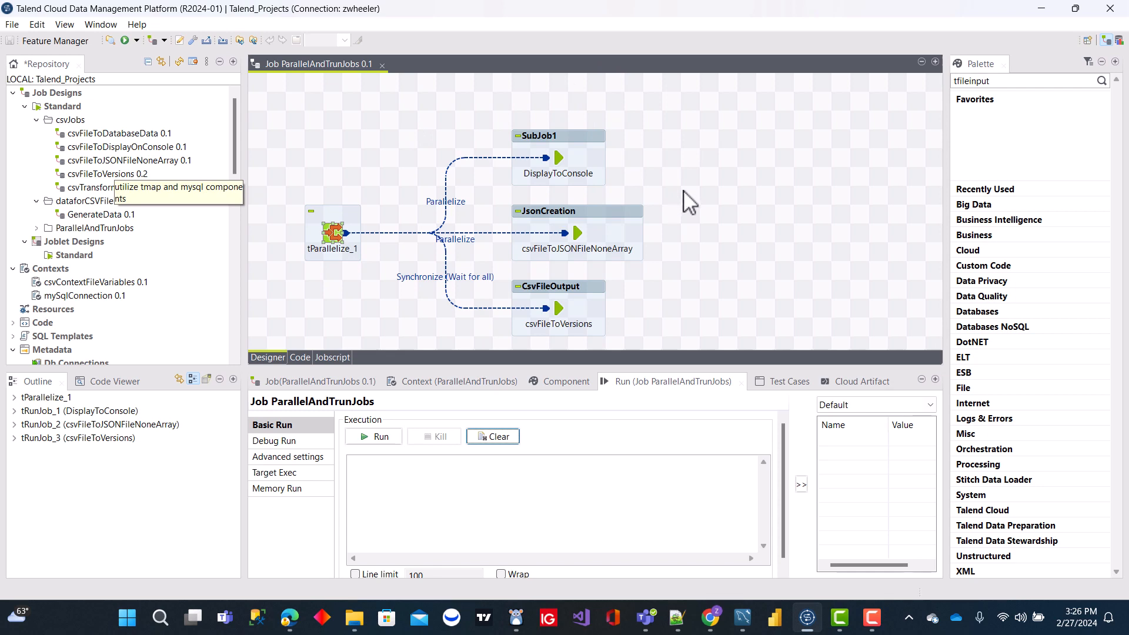
left_click(355, 618)
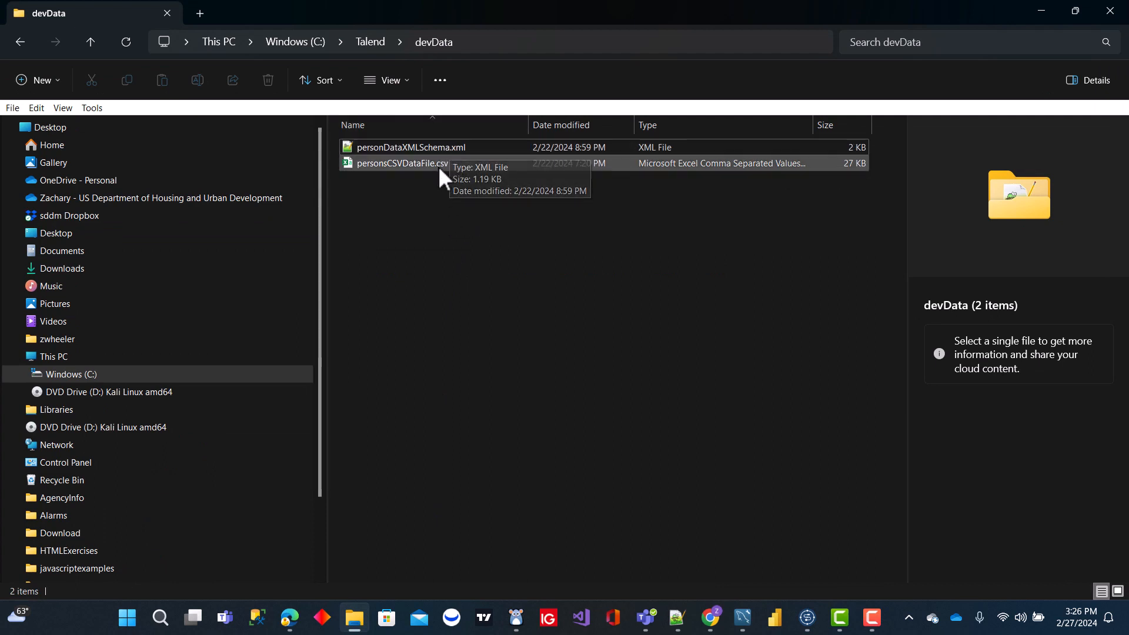
left_click(1041, 10)
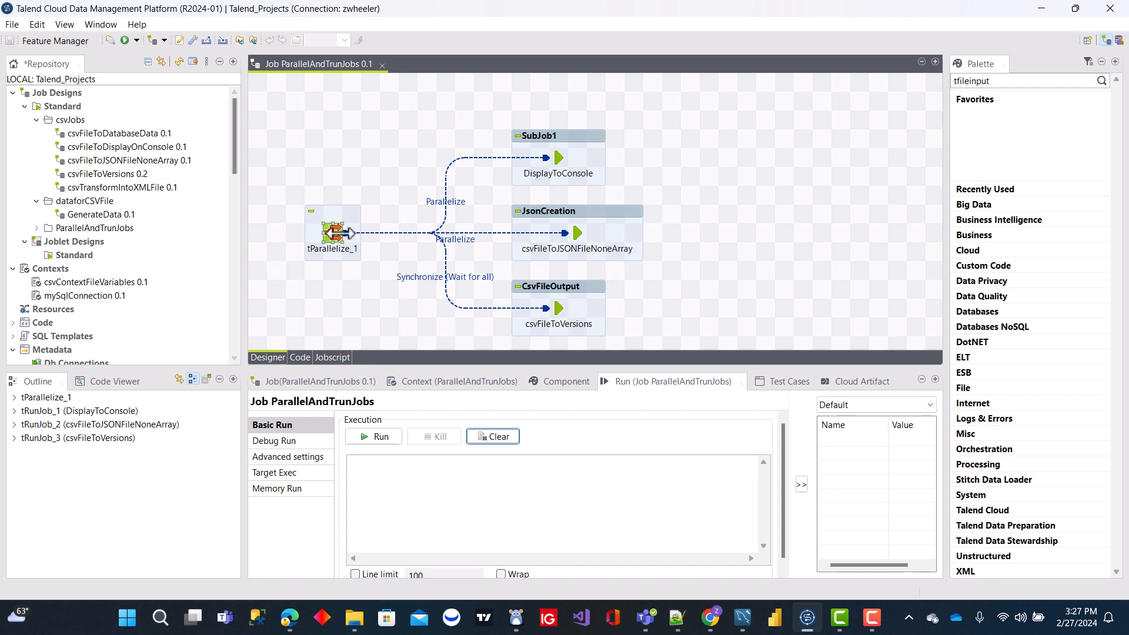
- Rerun the job in Talend and review its results in File Explorer's devData folder and the run console
left_click(378, 437)
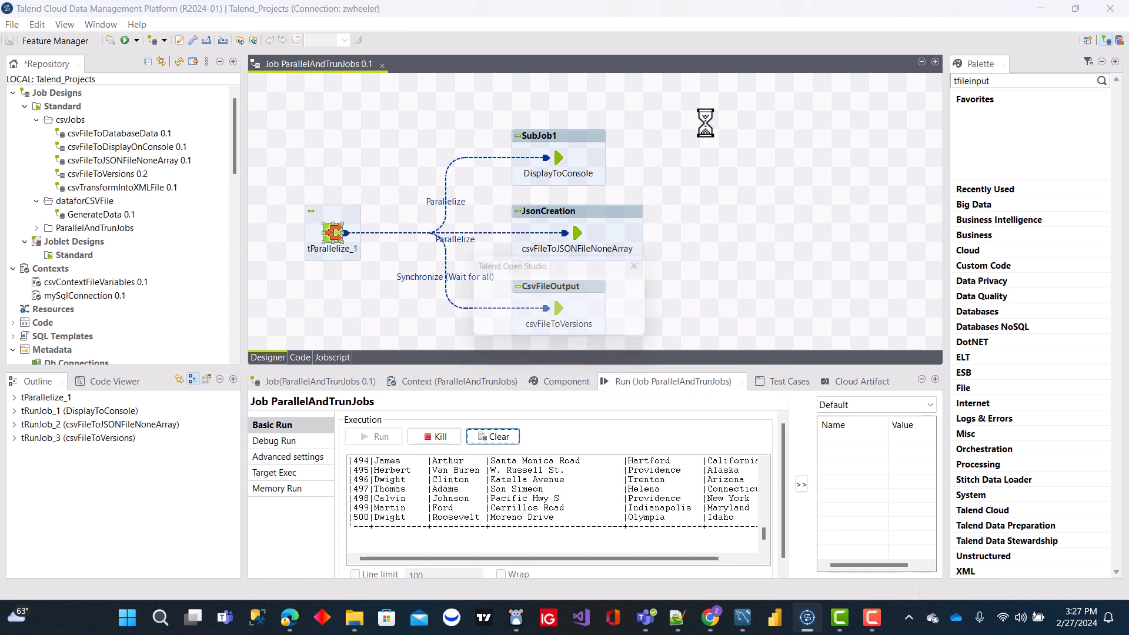
left_click(563, 323)
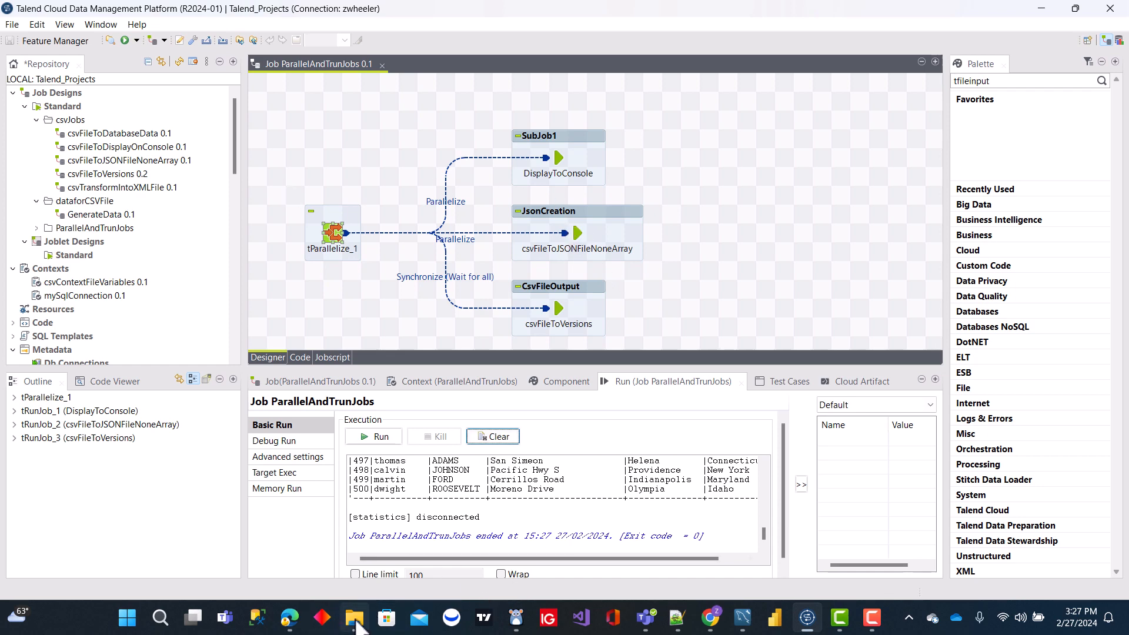
mouse_move(354, 617)
left_click(340, 537)
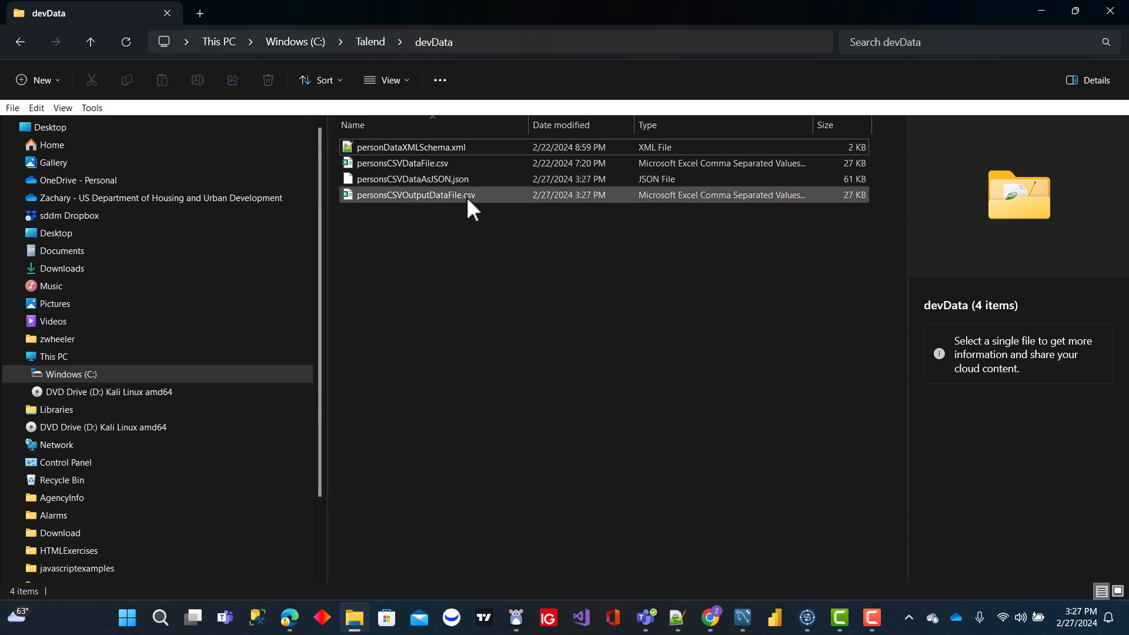
left_click(1042, 11)
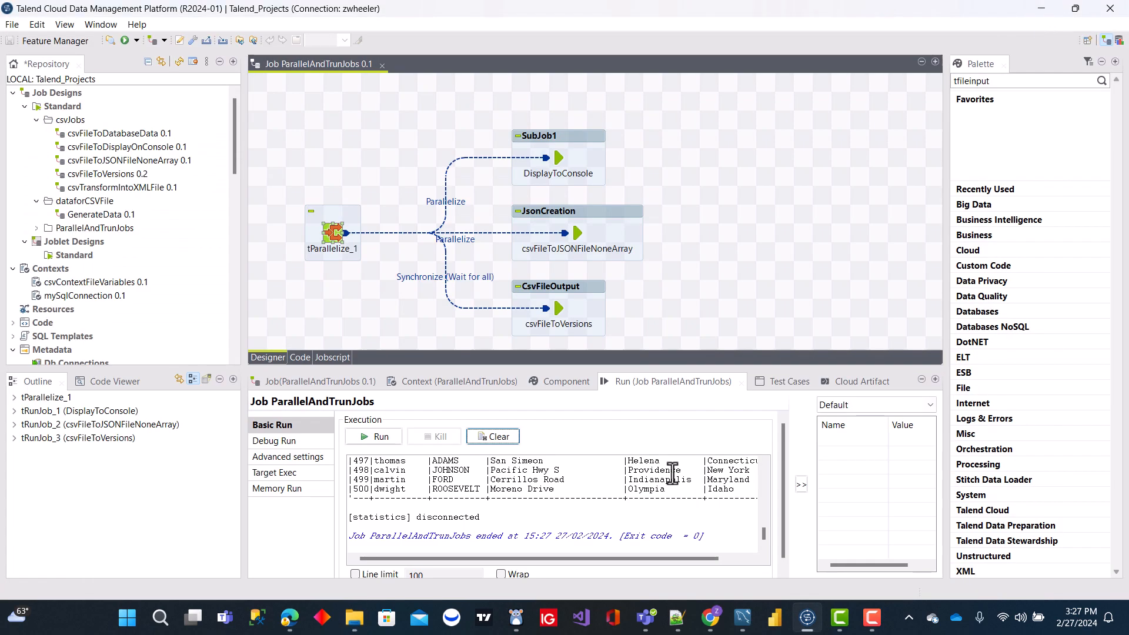
scroll(672, 471, "up", 3)
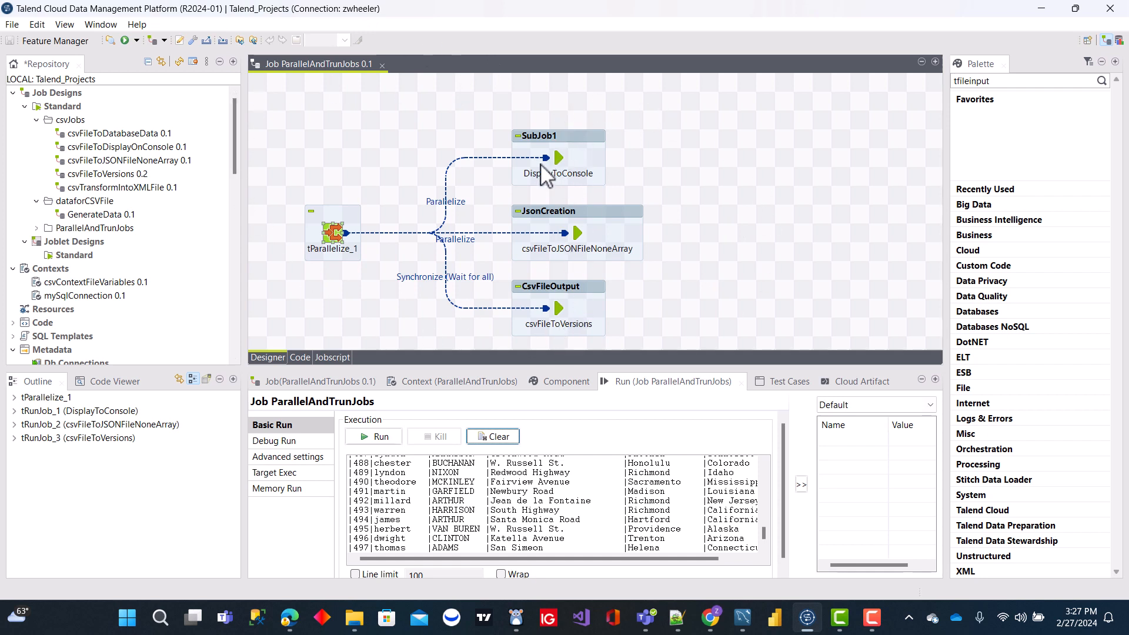
left_click(872, 618)
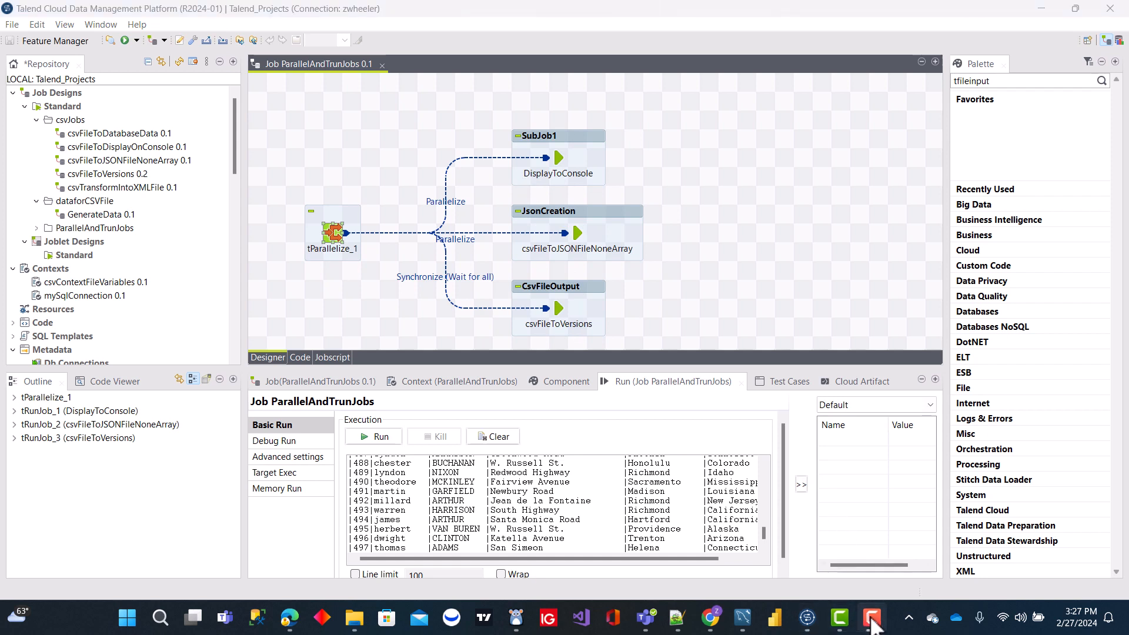